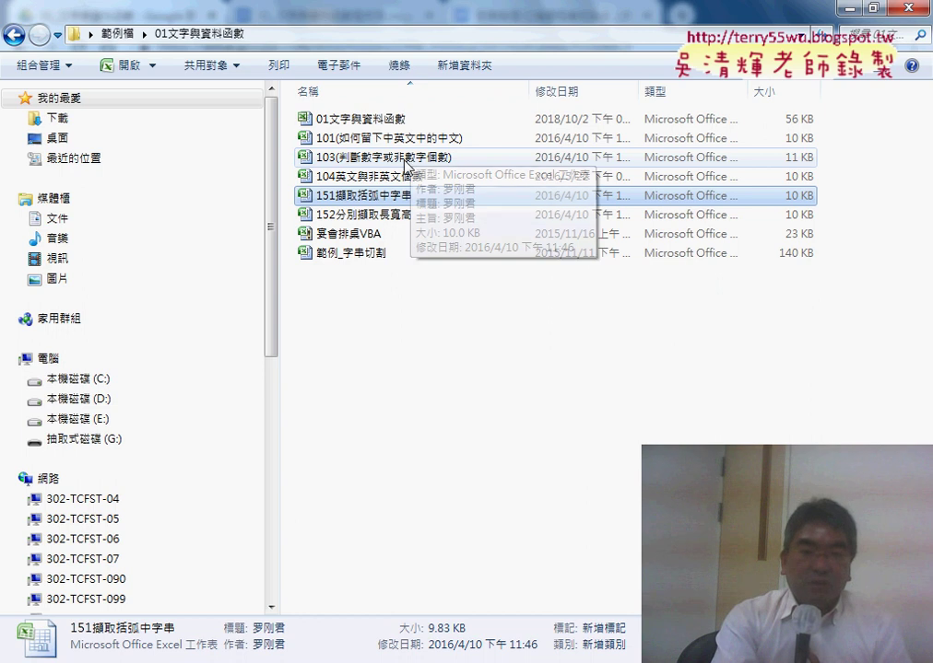
Step: Open the 151擷取括弧中字串 example workbook and inspect its IFERROR extraction formula in B2
left_click(408, 141)
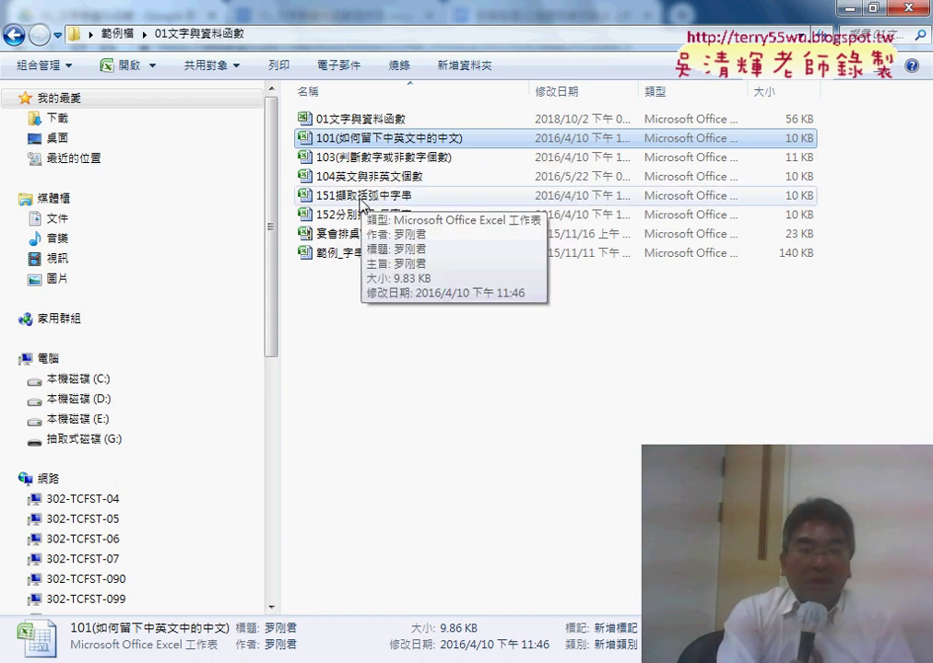
left_click(362, 205)
double_click(362, 204)
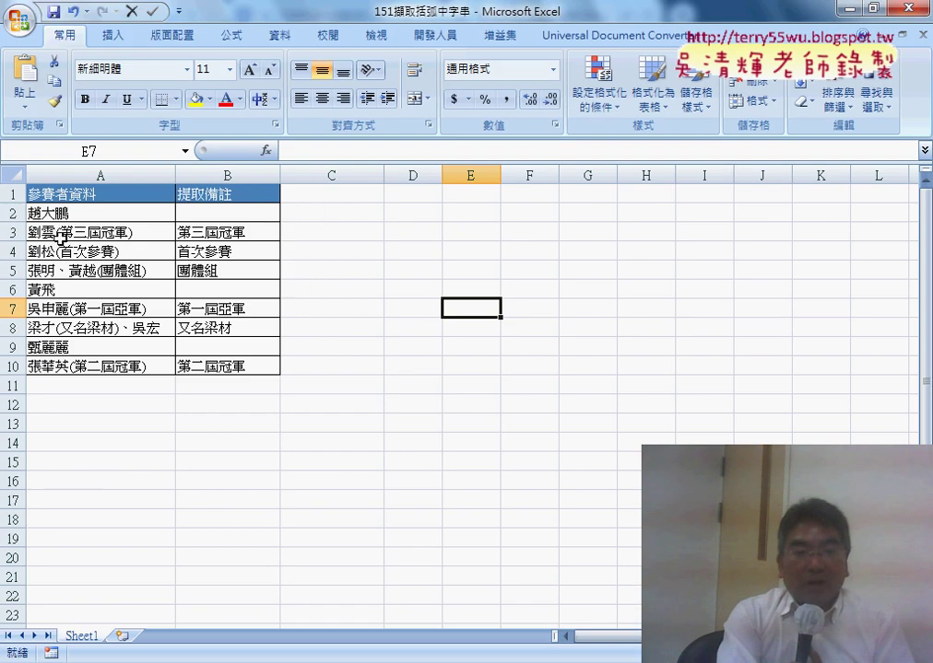
left_click(65, 235)
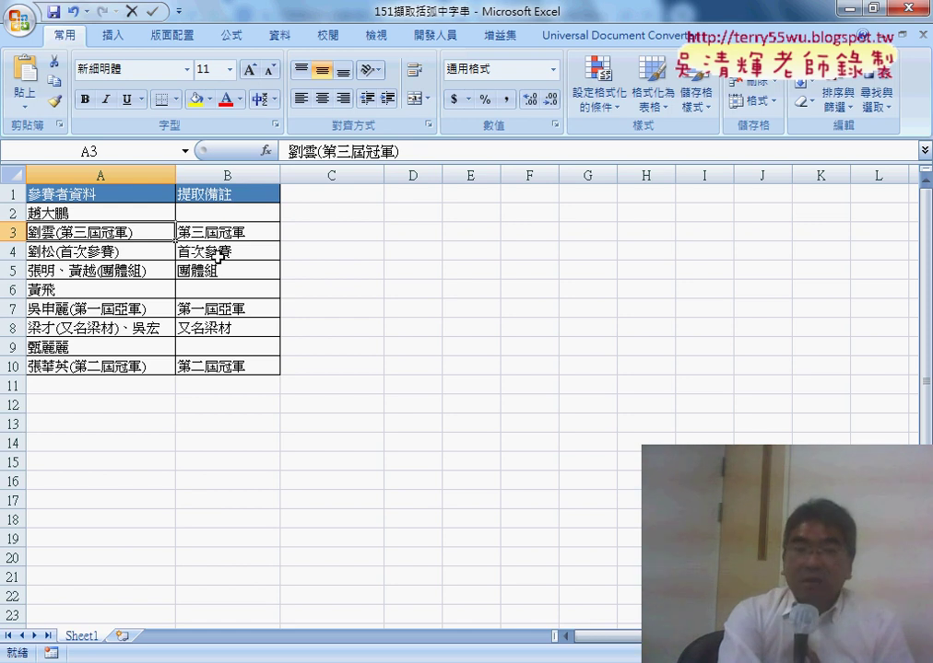
left_click(338, 240)
left_click(230, 216)
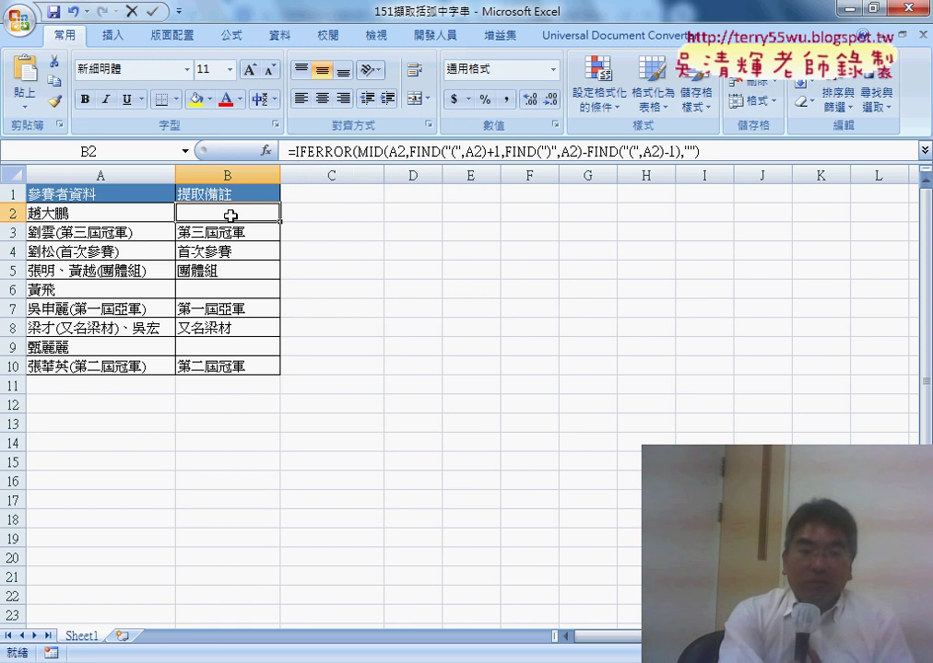
Step: Clear the extracted notes in B2:B10 and close the workbook
left_click_drag(230, 215, 213, 373)
key("Delete")
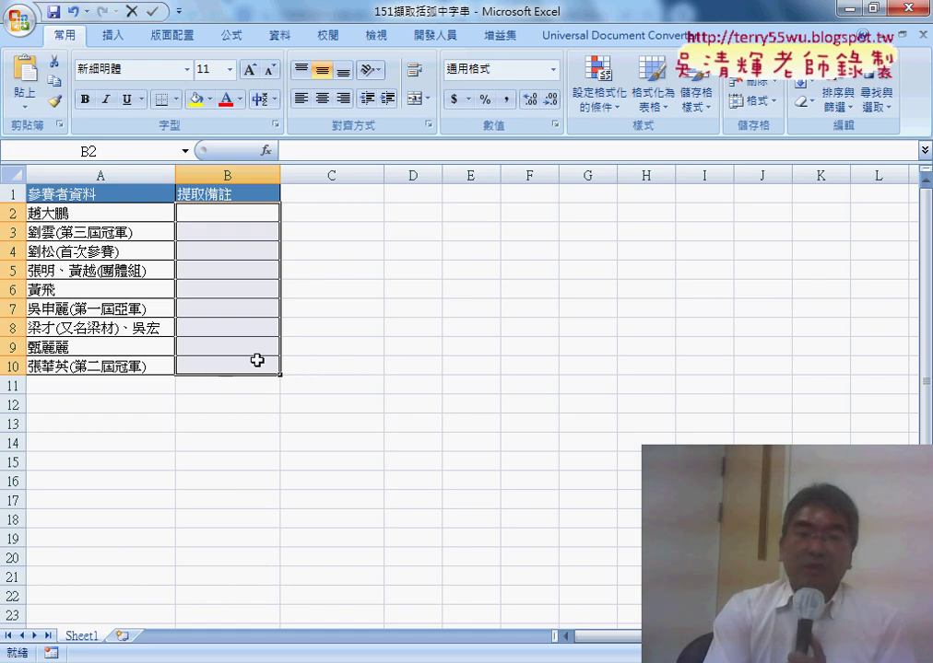
left_click(901, 11)
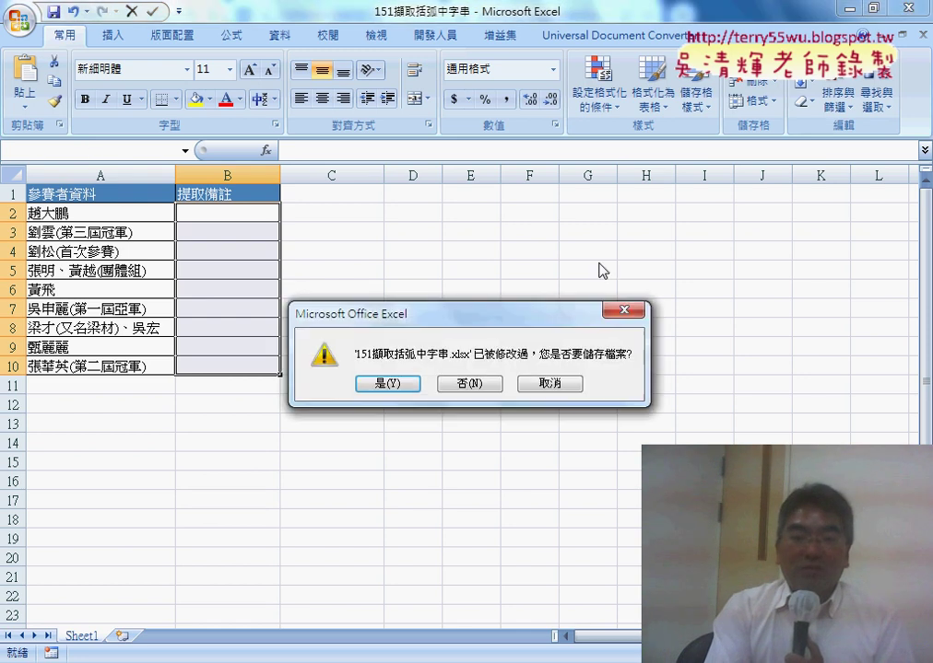
Step: Discard the 151 workbook changes, then go to the LEN&MID ID numbers and select C12
left_click(463, 384)
scroll(463, 386, "down", 1)
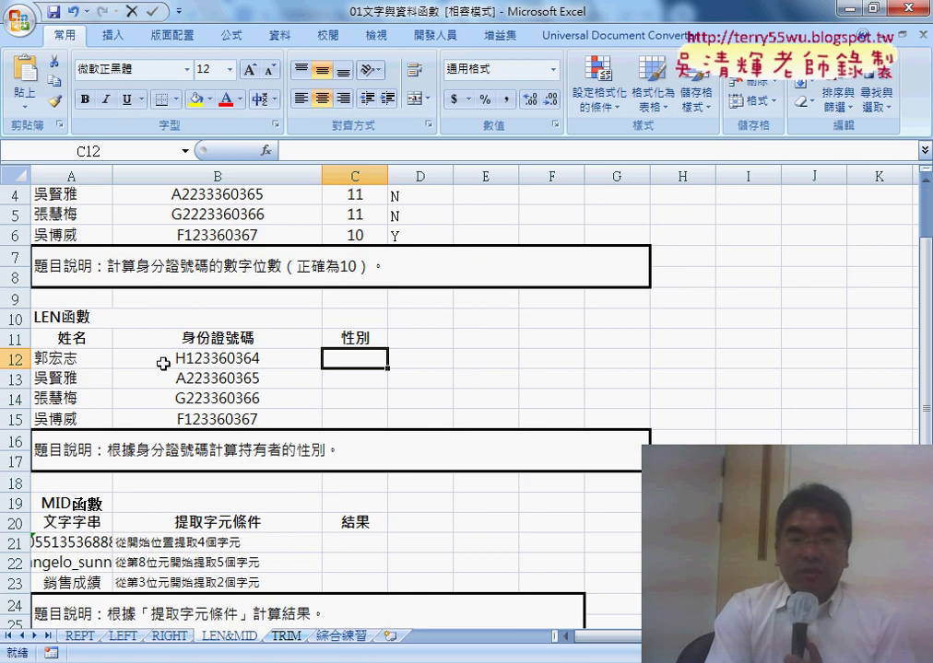
left_click(201, 357)
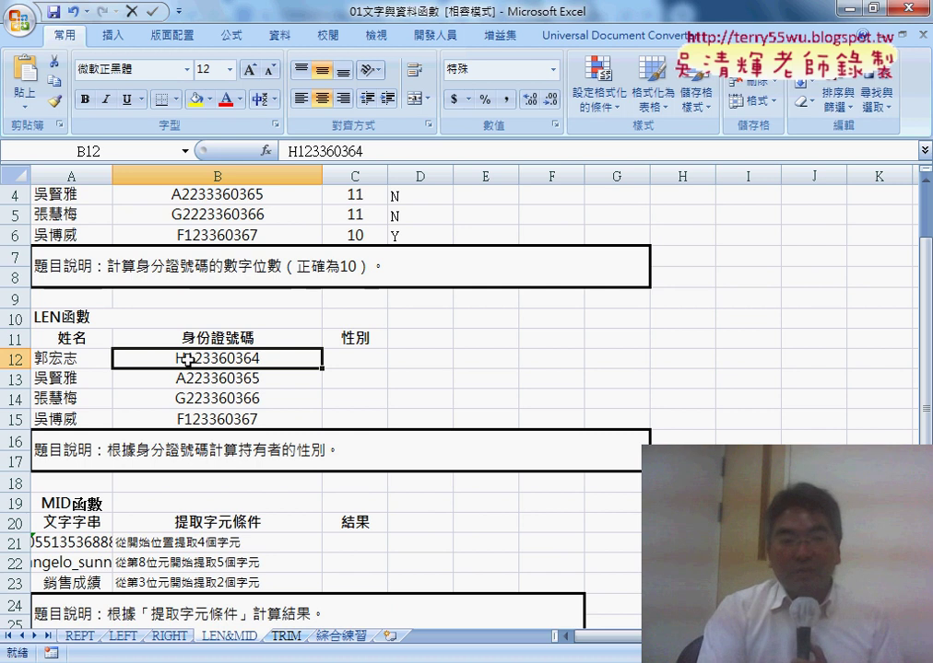
left_click(344, 361)
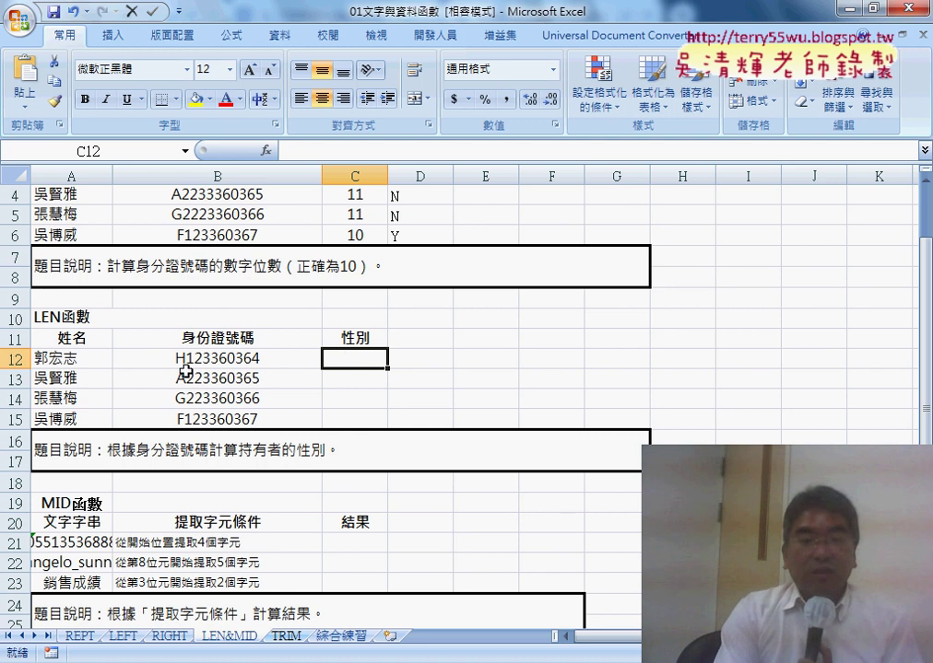
Step: Insert the MID function into C12 from the 文字 (text) category of Insert Function
left_click(266, 151)
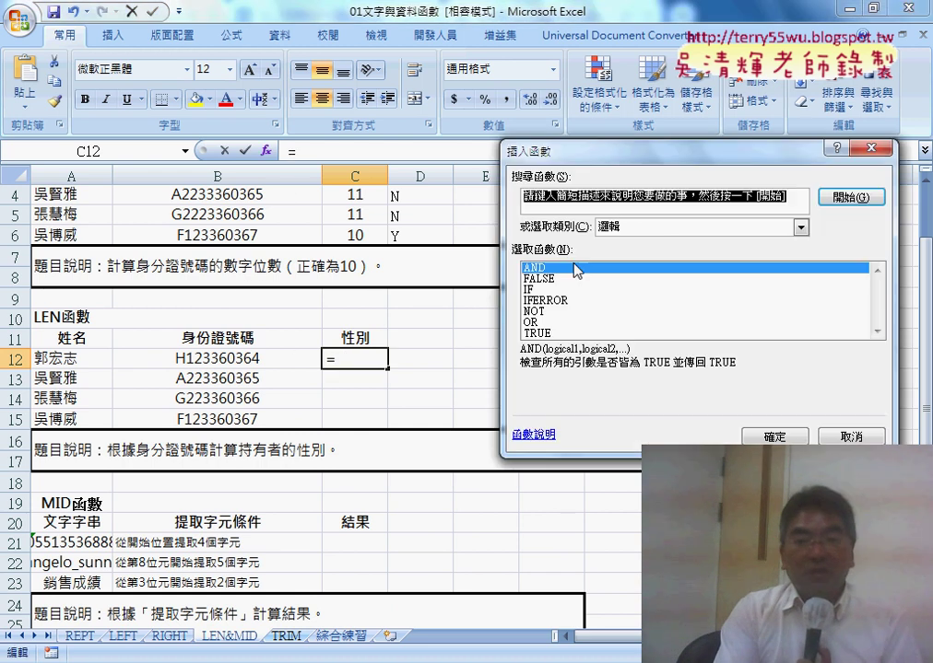
left_click(800, 227)
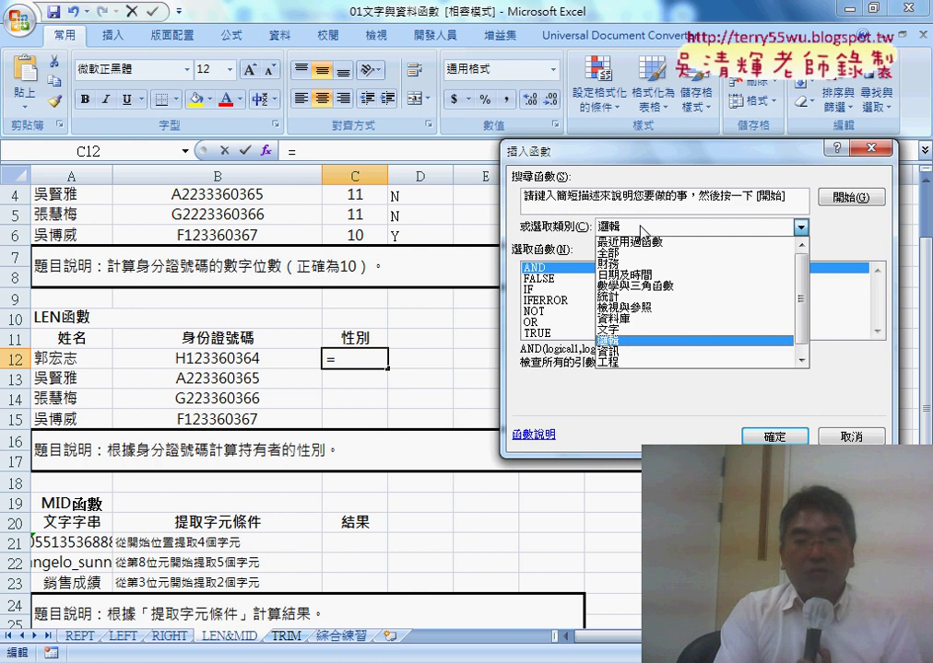
left_click(641, 333)
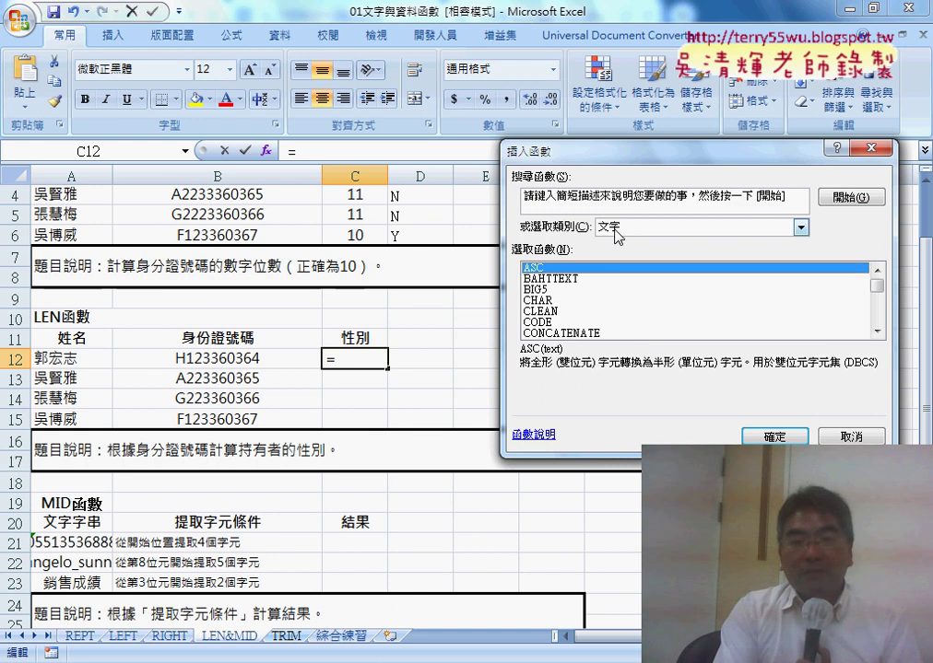
left_click_drag(876, 286, 887, 303)
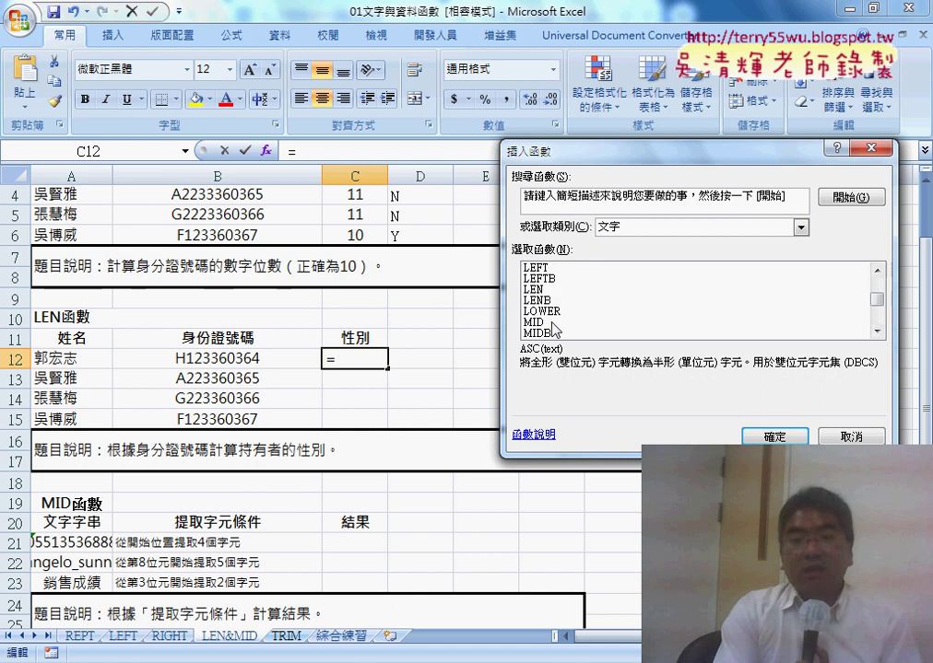
left_click(550, 323)
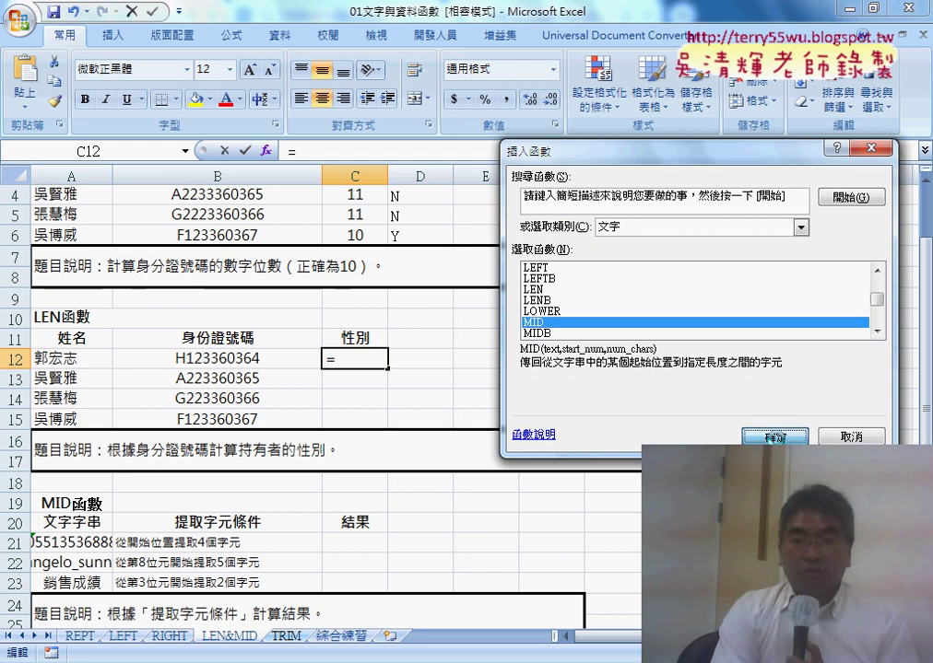
key("Return")
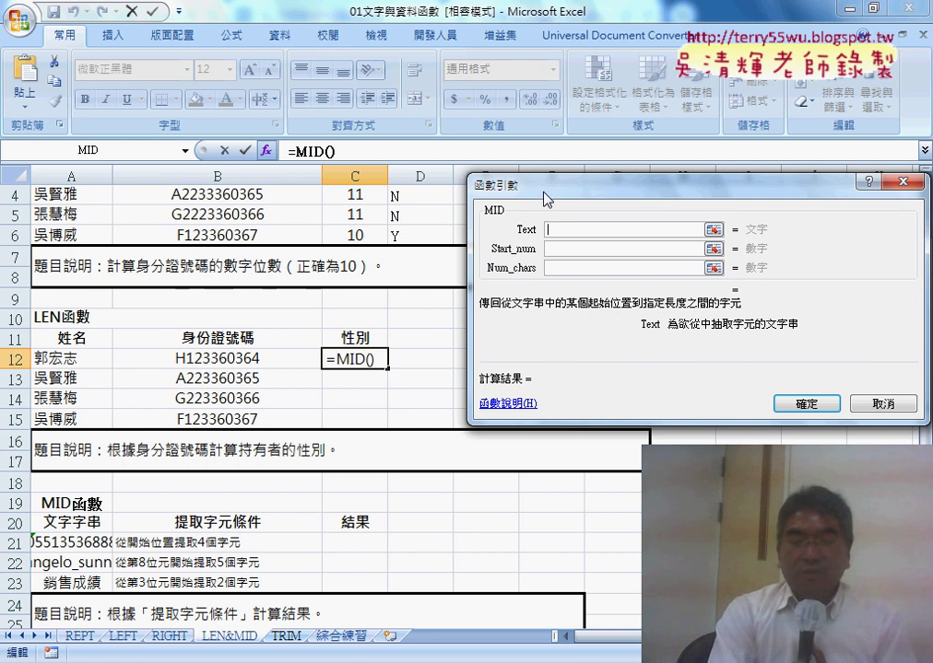
Step: Fill MID's arguments with Text B12, Start_num 2 and Num_chars 1
left_click_drag(563, 208, 514, 245)
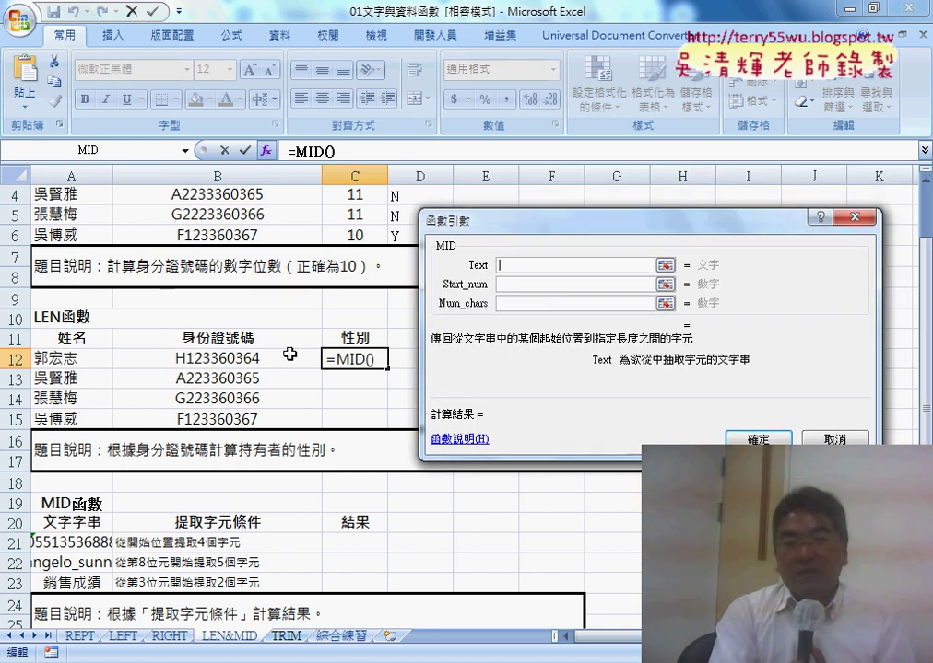
left_click(251, 366)
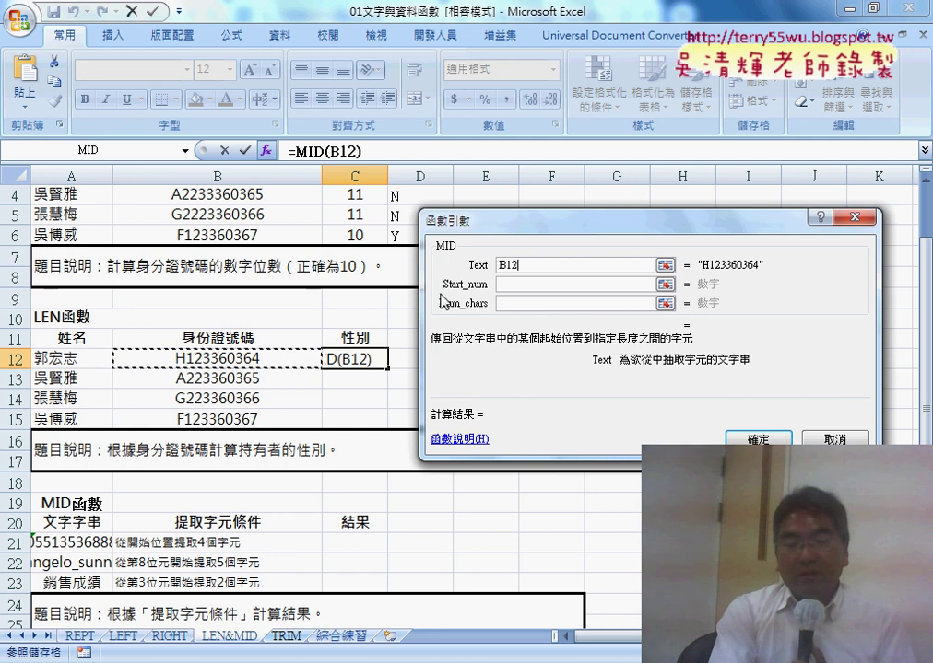
left_click(519, 286)
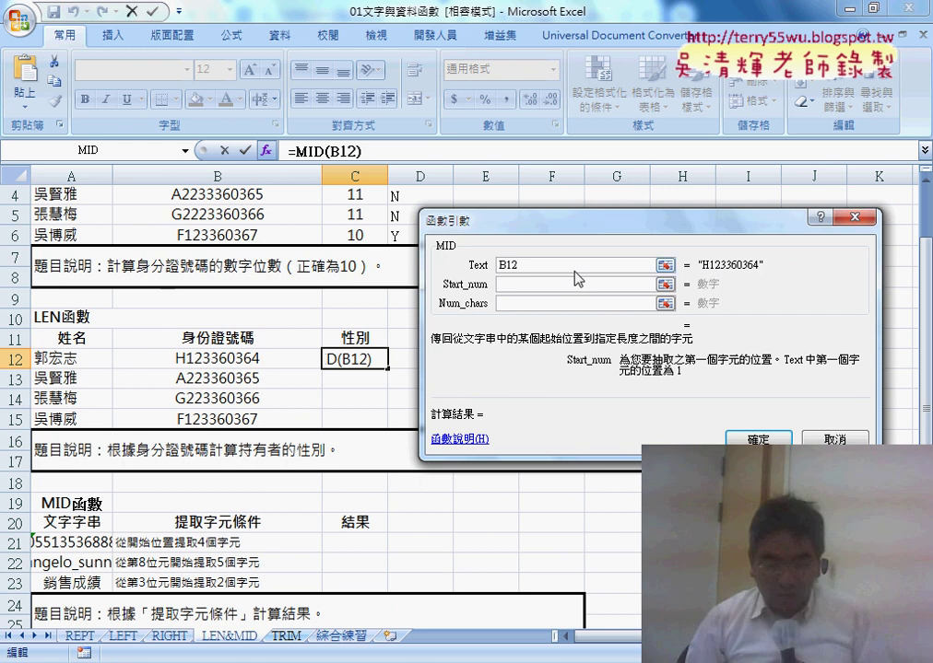
type("2")
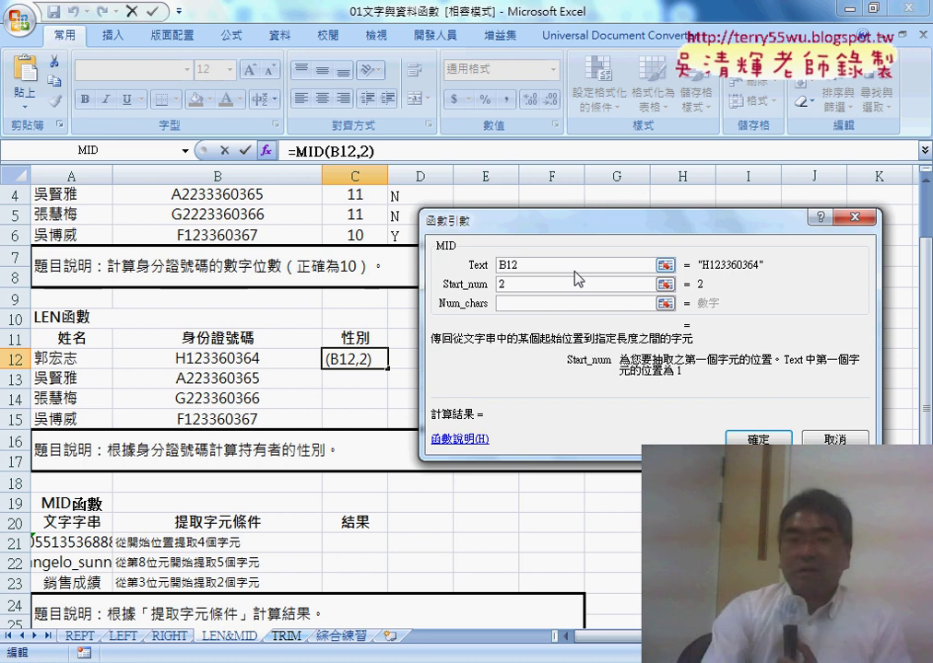
left_click(509, 303)
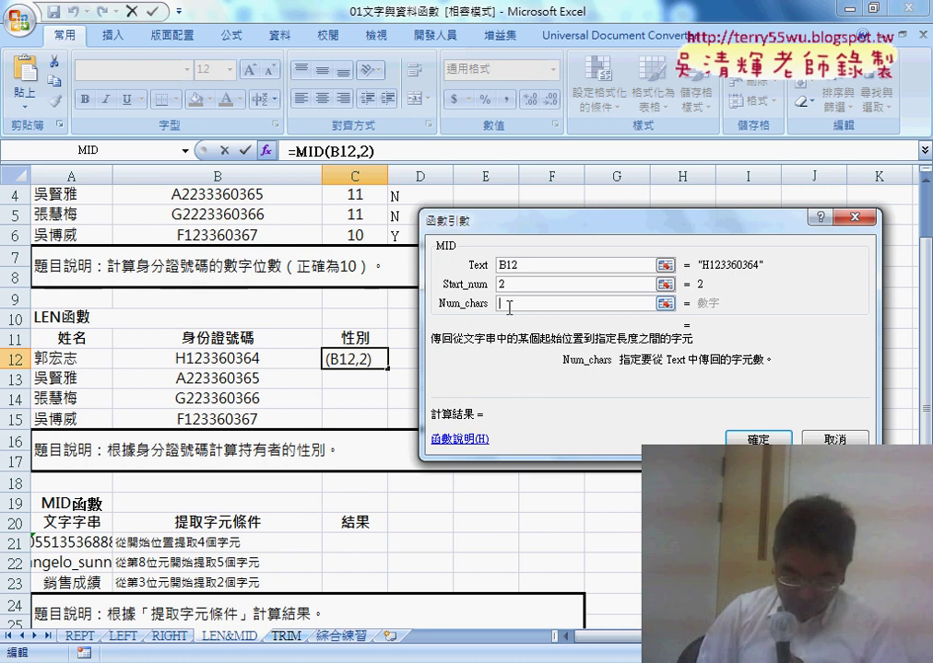
type("1")
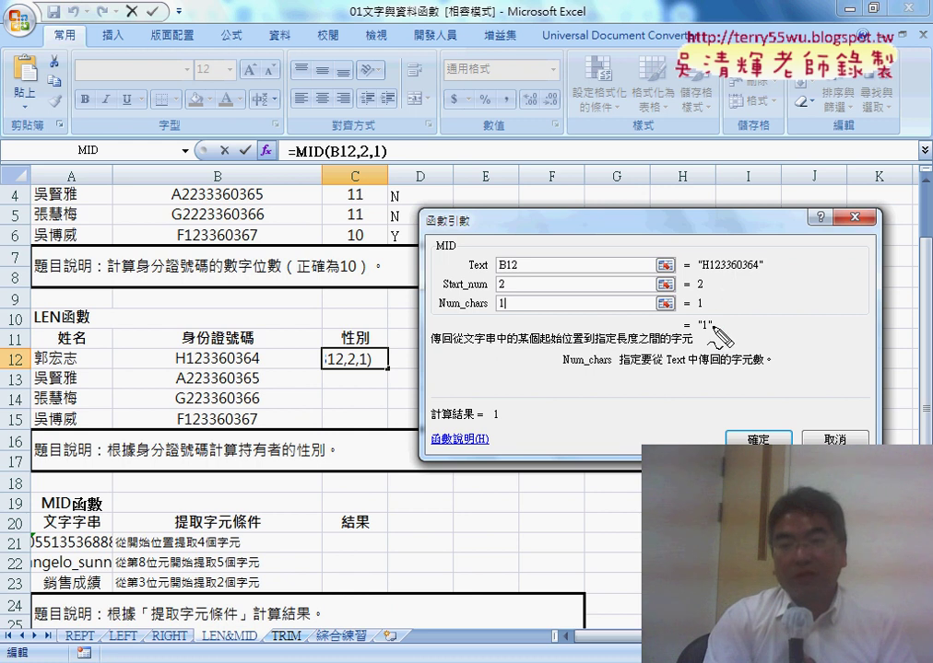
left_click_drag(715, 317, 719, 333)
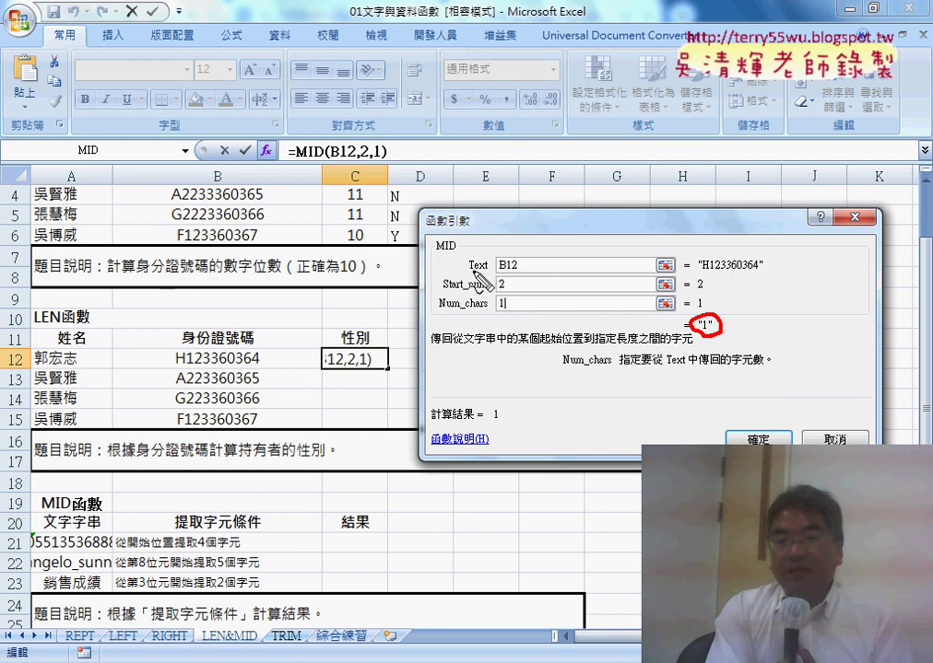
left_click_drag(468, 272, 487, 272)
left_click_drag(702, 260, 760, 263)
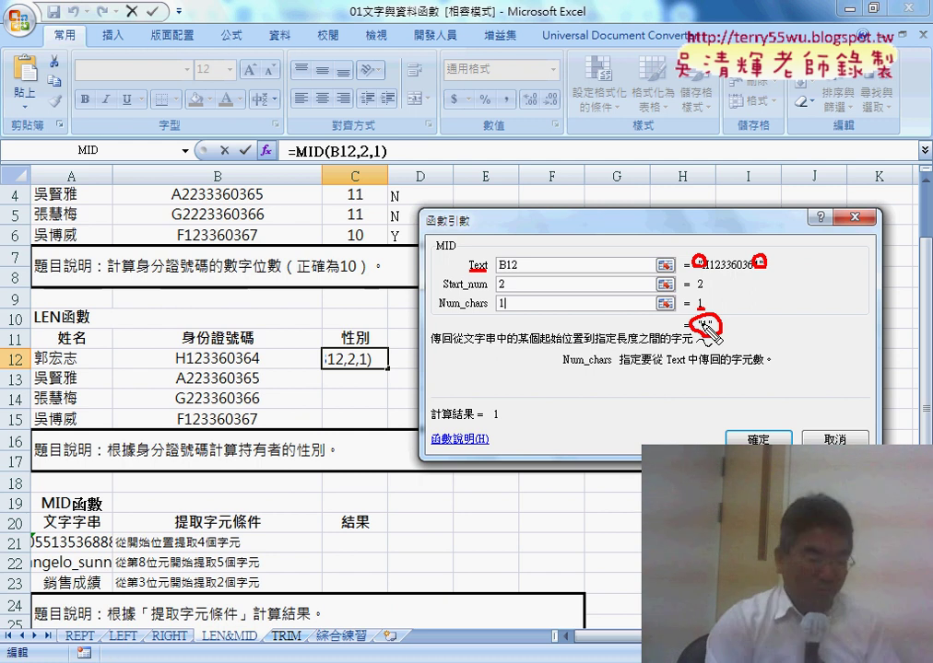
Step: Commit =MID(B12,2,1) in C12, fill it down to C15, and select MID in the formula
key("Escape")
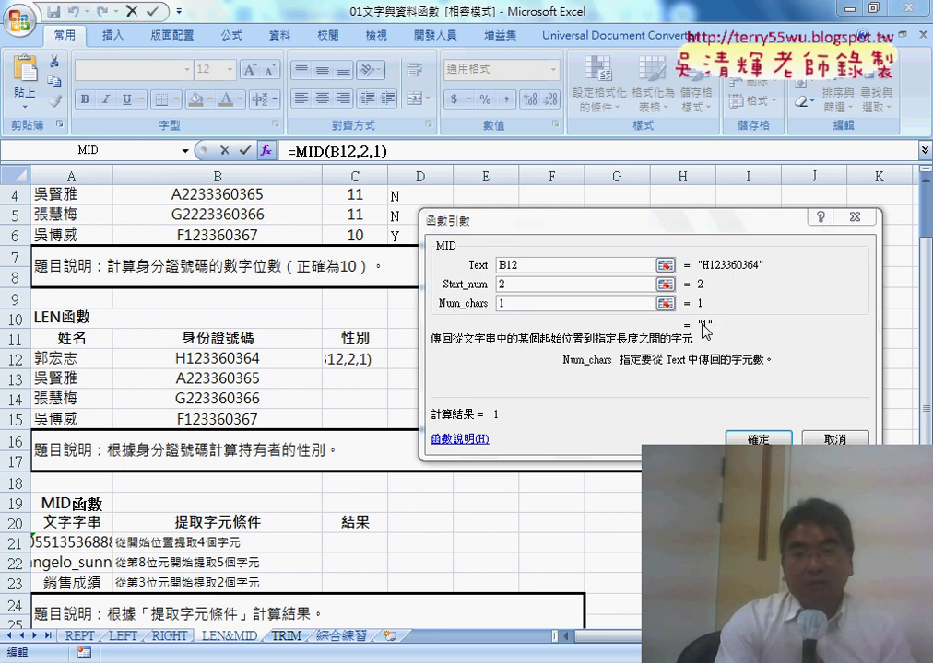
key("Return")
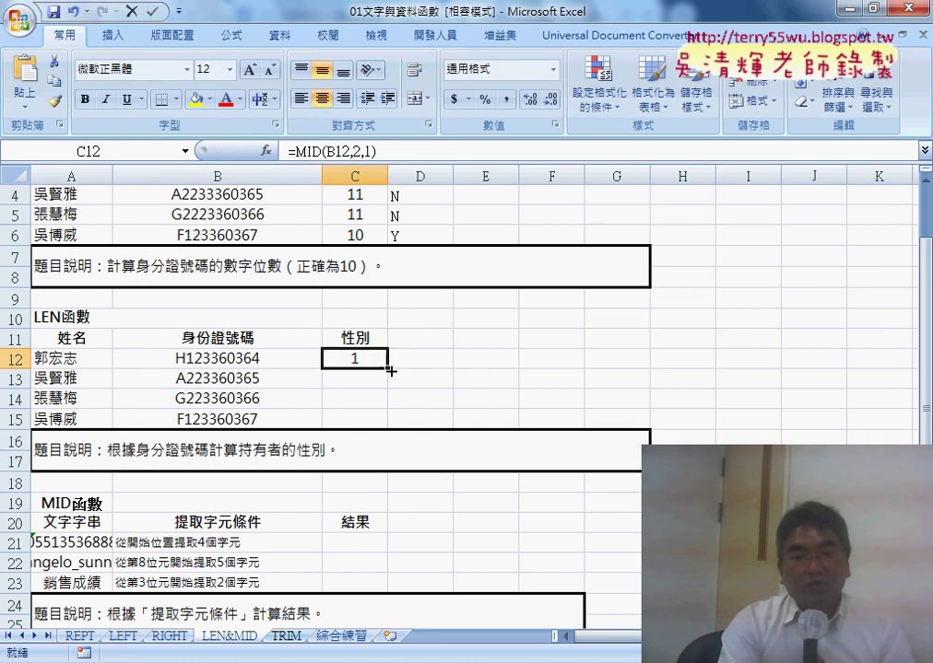
left_click_drag(390, 370, 389, 425)
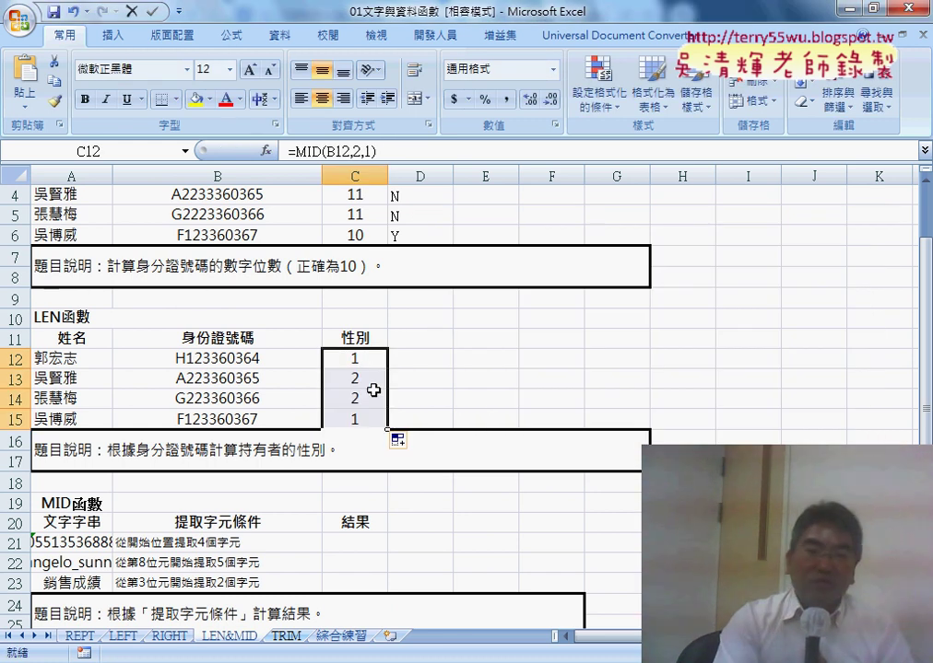
left_click(358, 357)
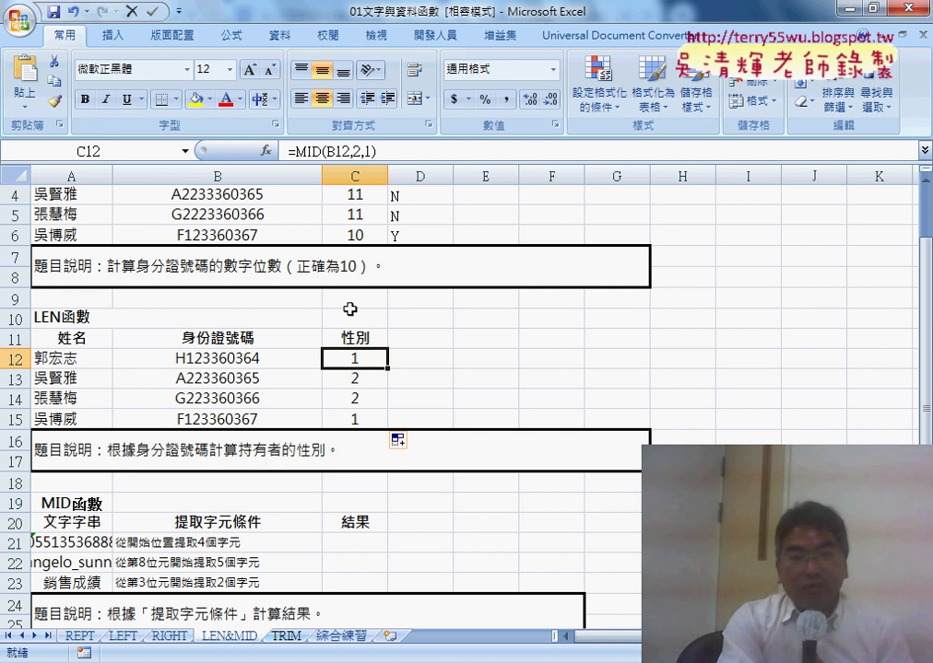
left_click_drag(301, 151, 343, 151)
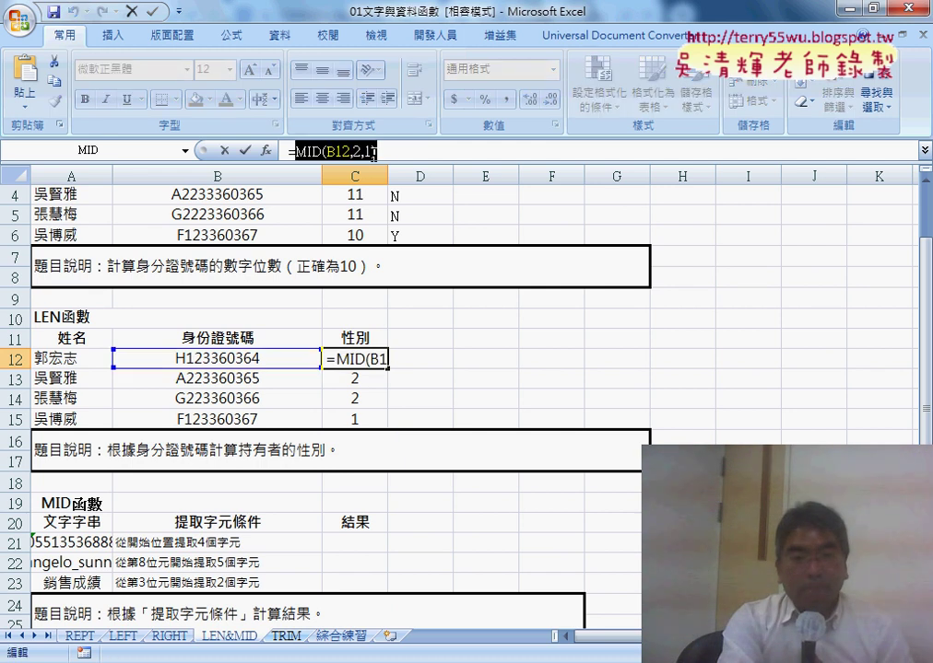
Step: Cut the MID expression from C12 and insert the logical IF function instead
right_click(348, 154)
left_click(378, 166)
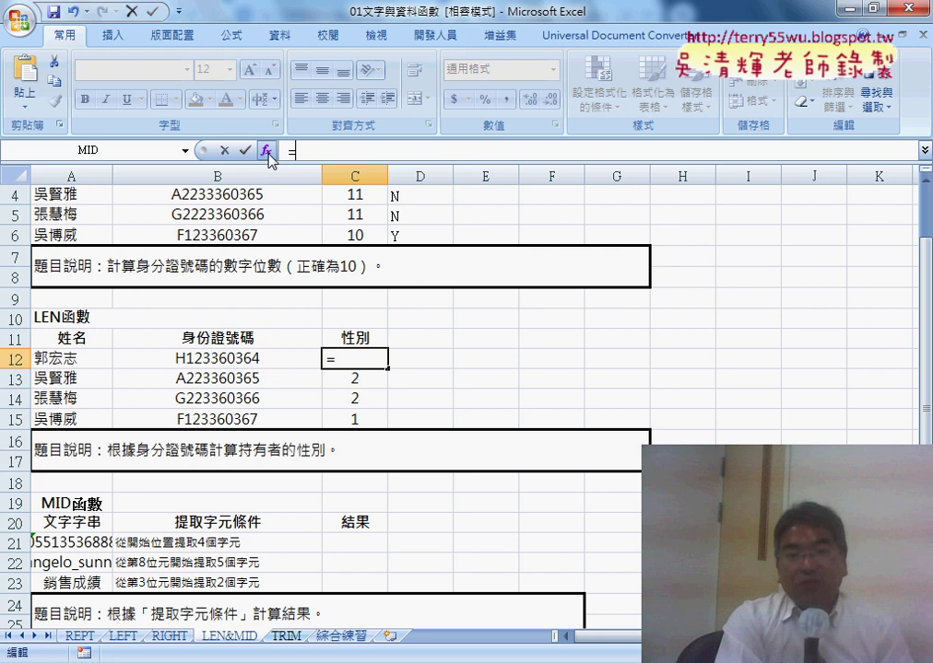
left_click(267, 150)
left_click(600, 265)
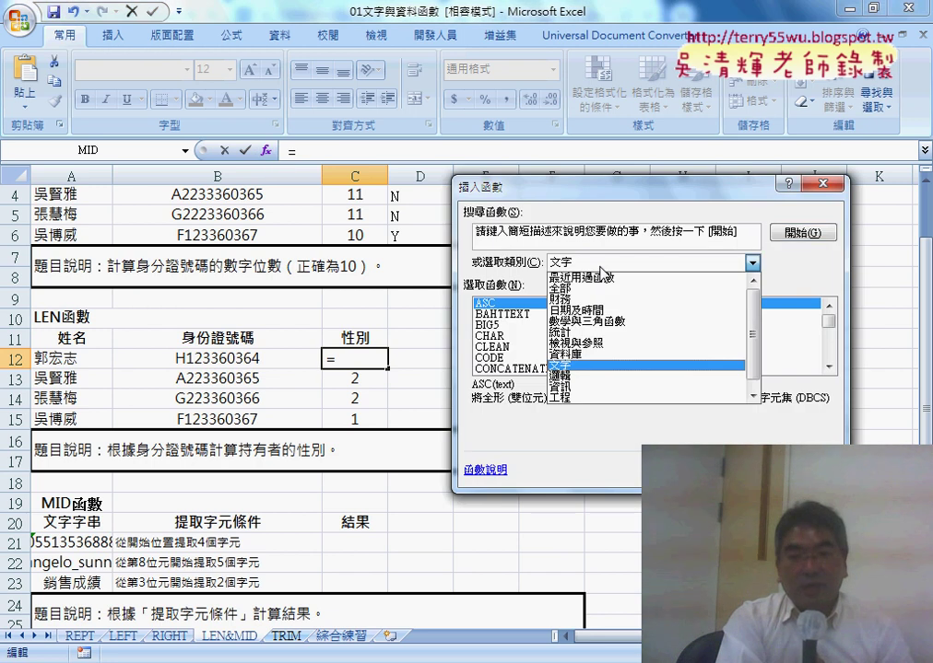
left_click(590, 377)
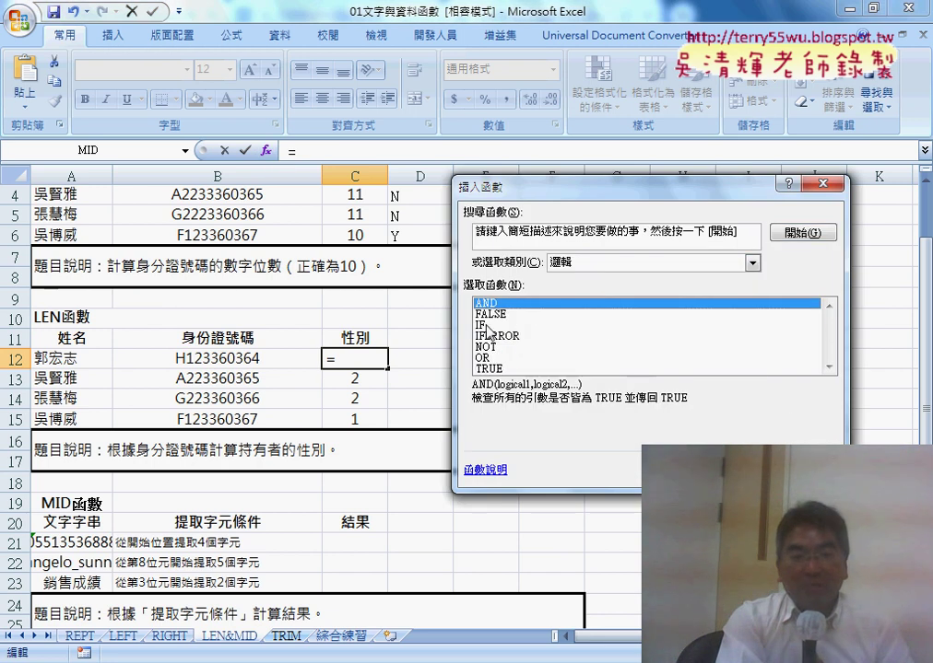
double_click(487, 325)
Step: Set the IF Logical_test to MID(B12,2,1)=1 using the cut MID expression
right_click(580, 265)
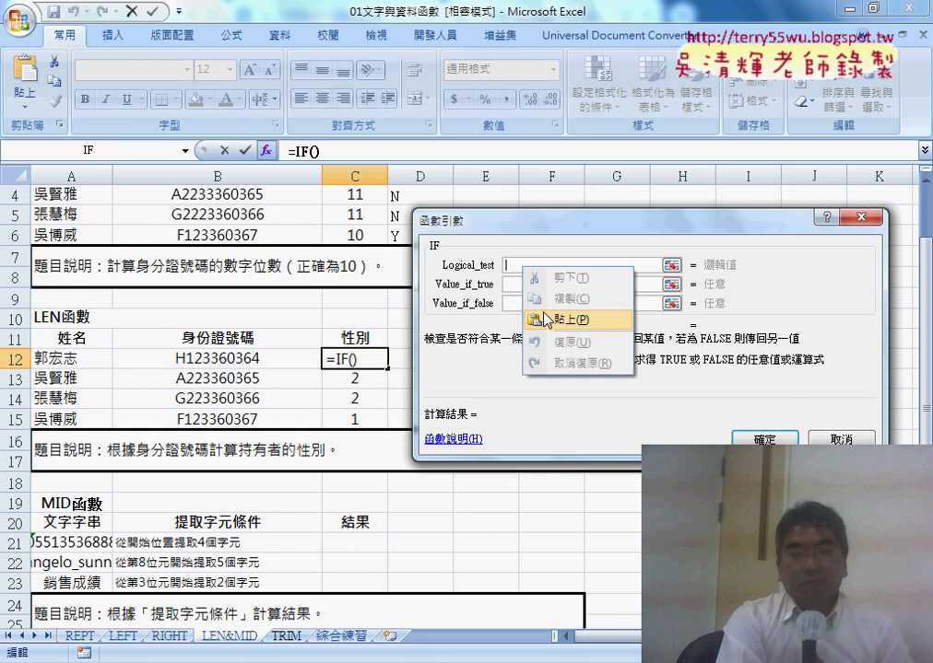
left_click(627, 376)
left_click_drag(582, 265, 484, 265)
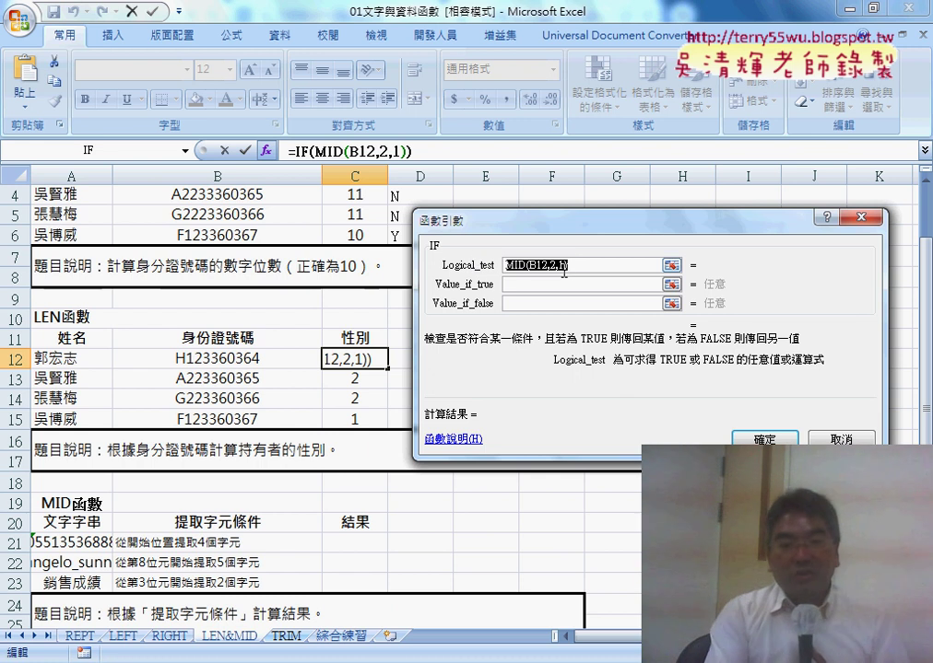
left_click(596, 266)
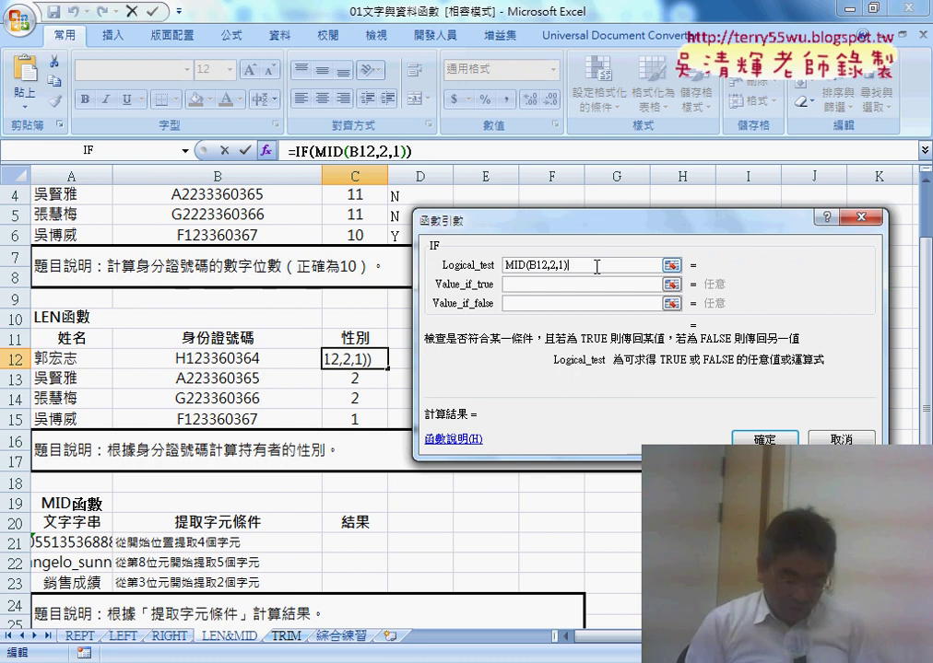
type("=")
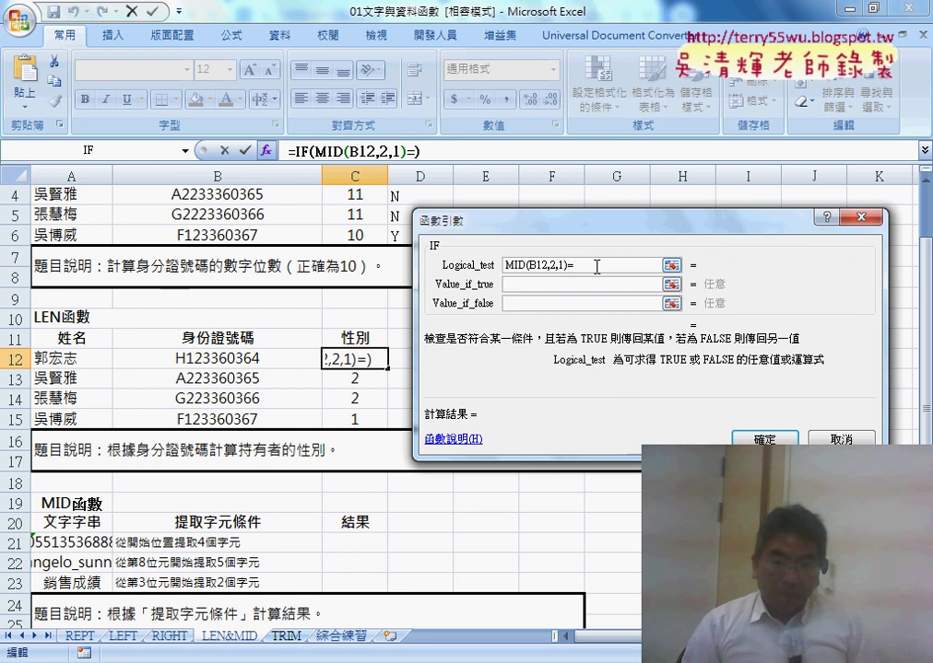
type("1")
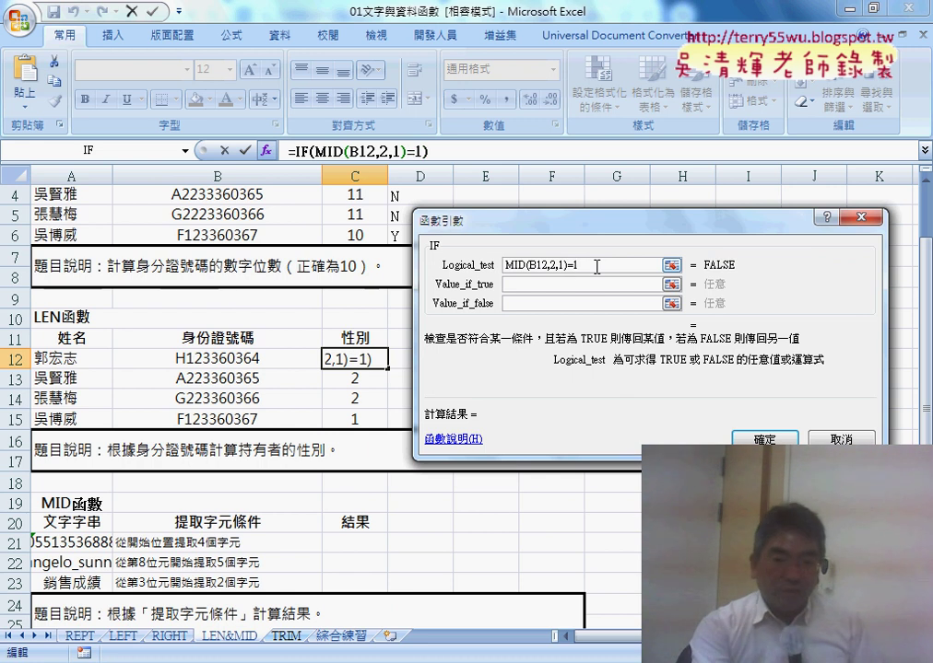
left_click(583, 284)
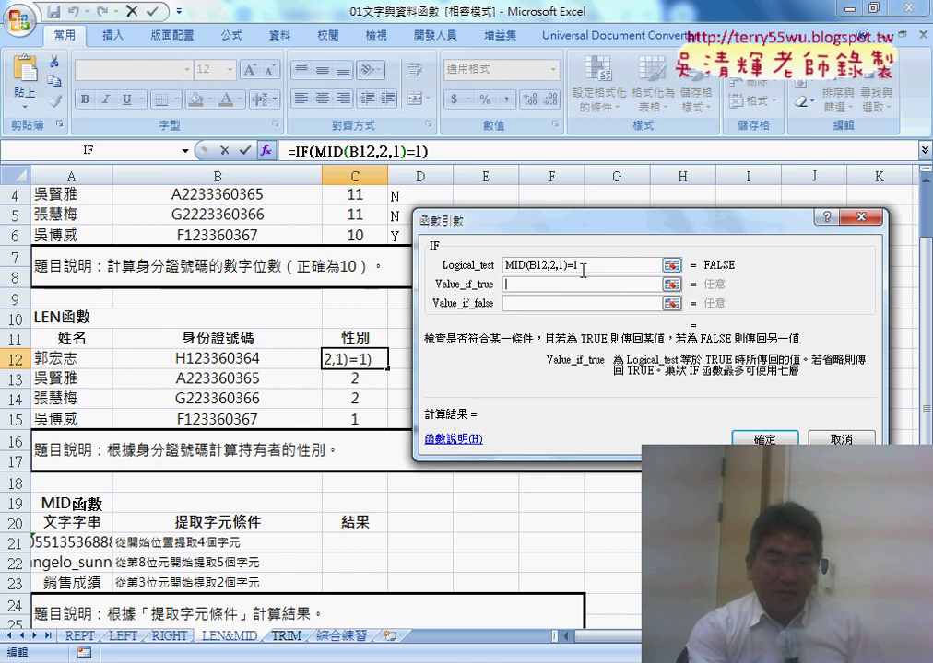
left_click(592, 265)
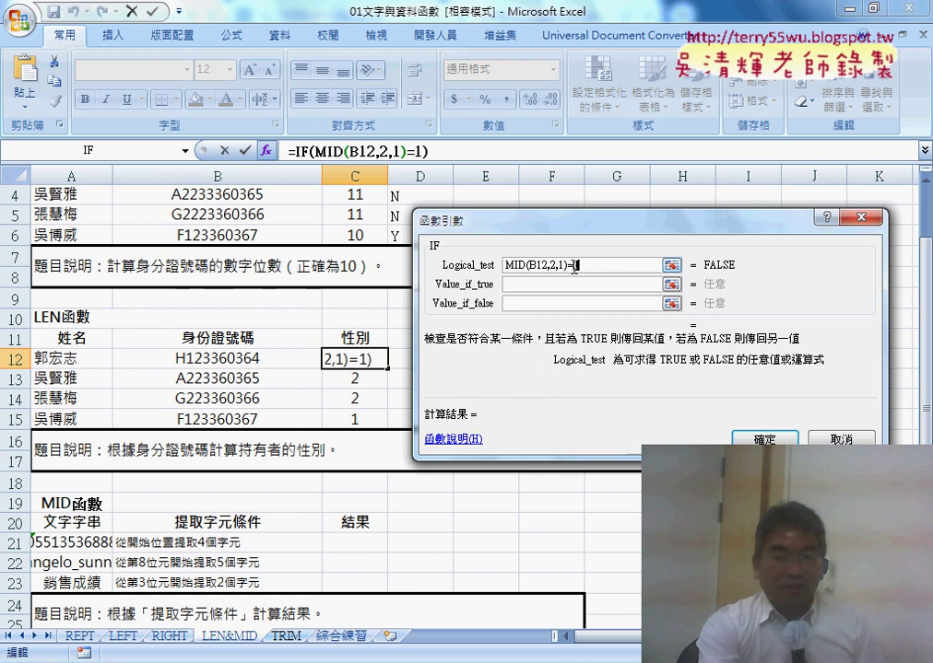
Step: Enter 男 as Value_if_true and 女 as Value_if_false, then commit the formula
left_click(580, 281)
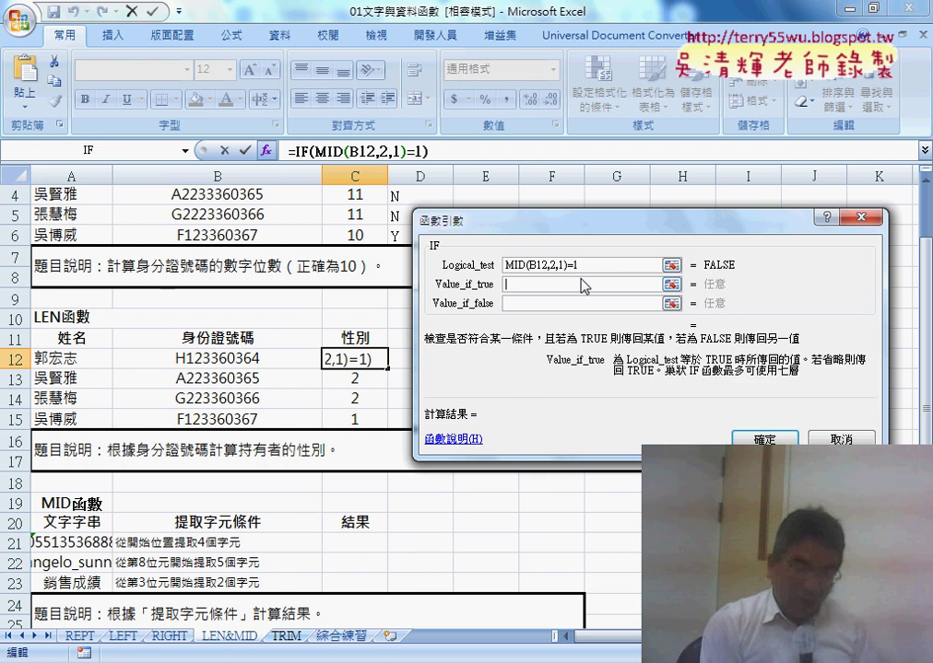
type("n")
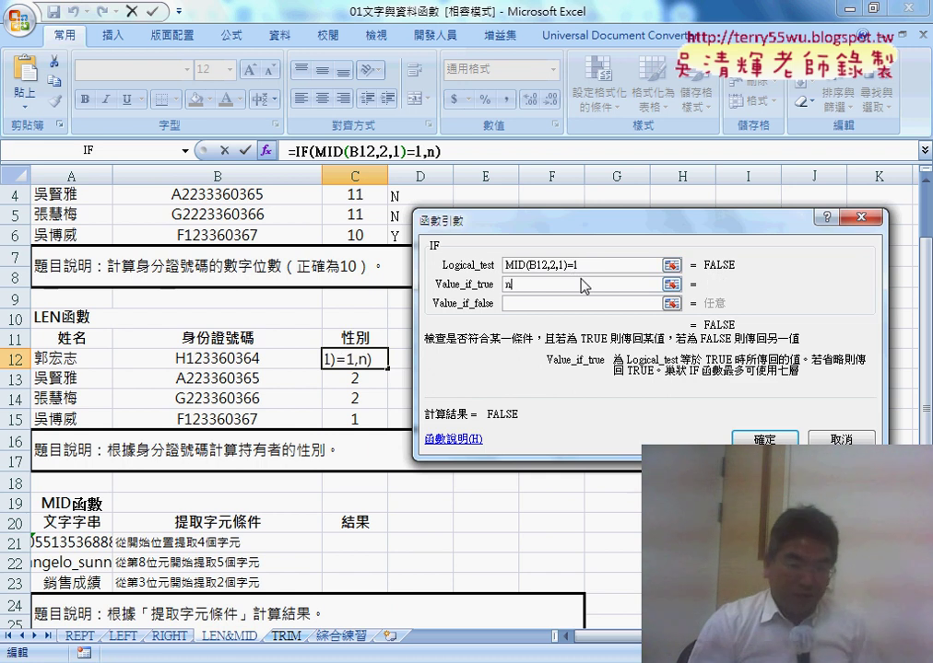
key("BackSpace")
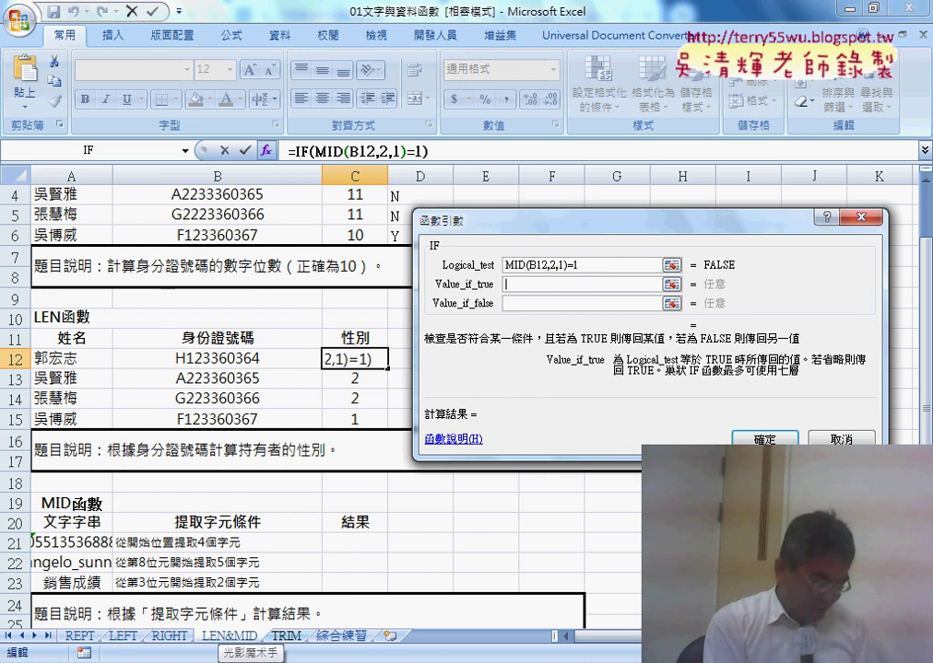
type("男")
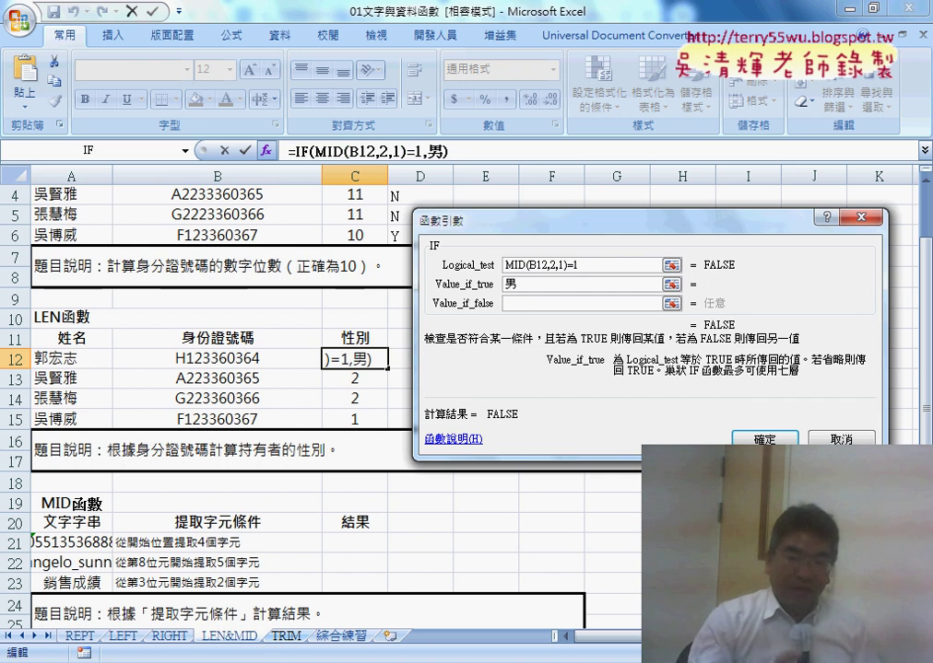
key("Tab")
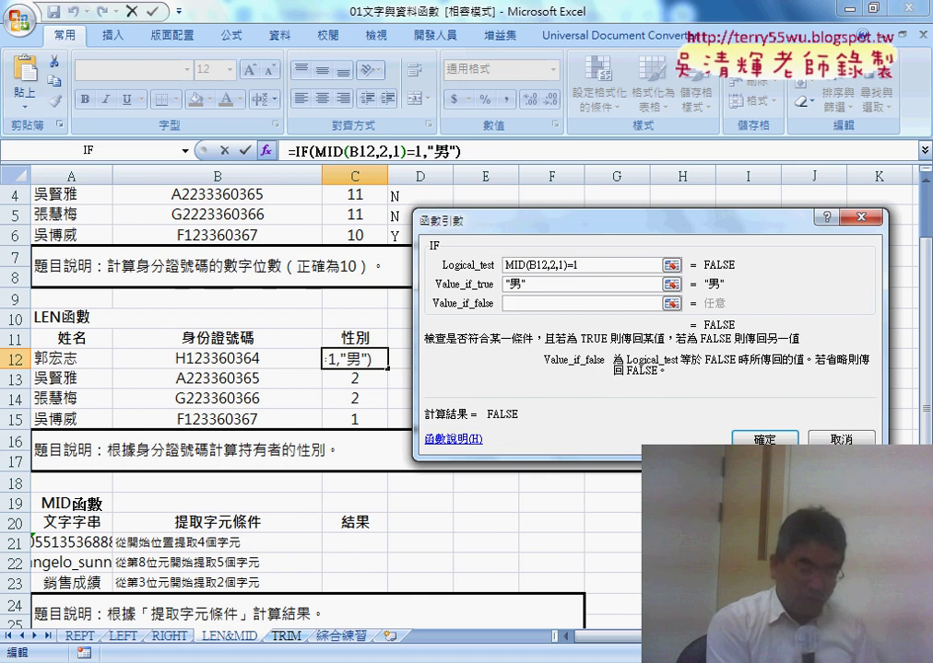
type("女")
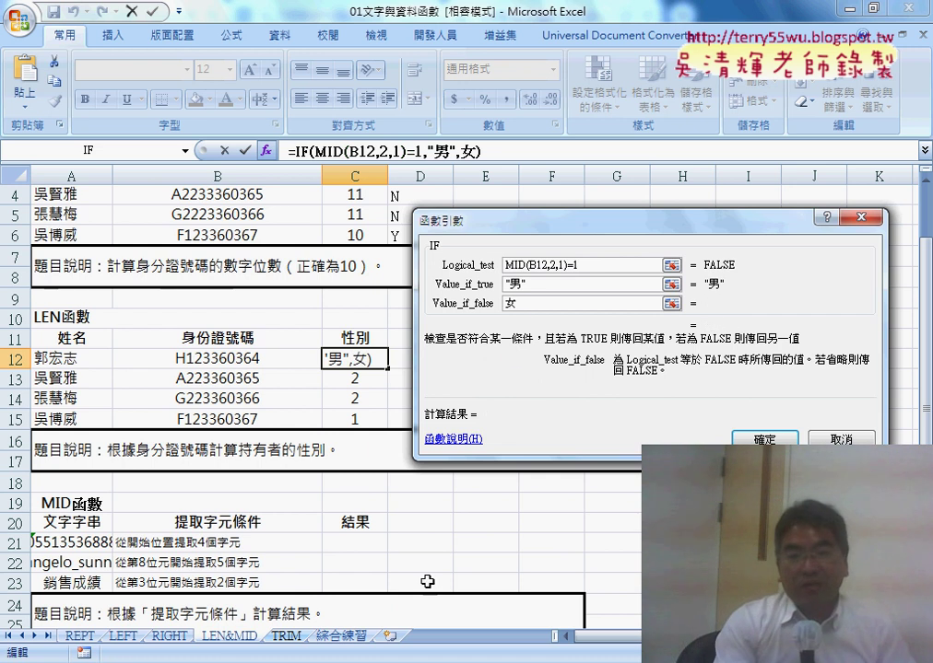
left_click(589, 278)
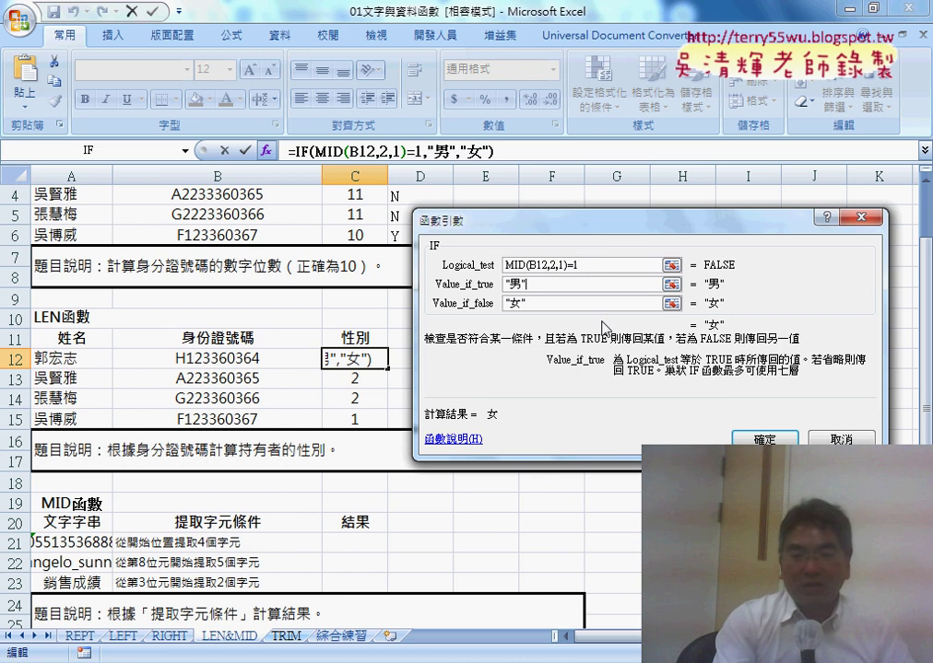
key("Return")
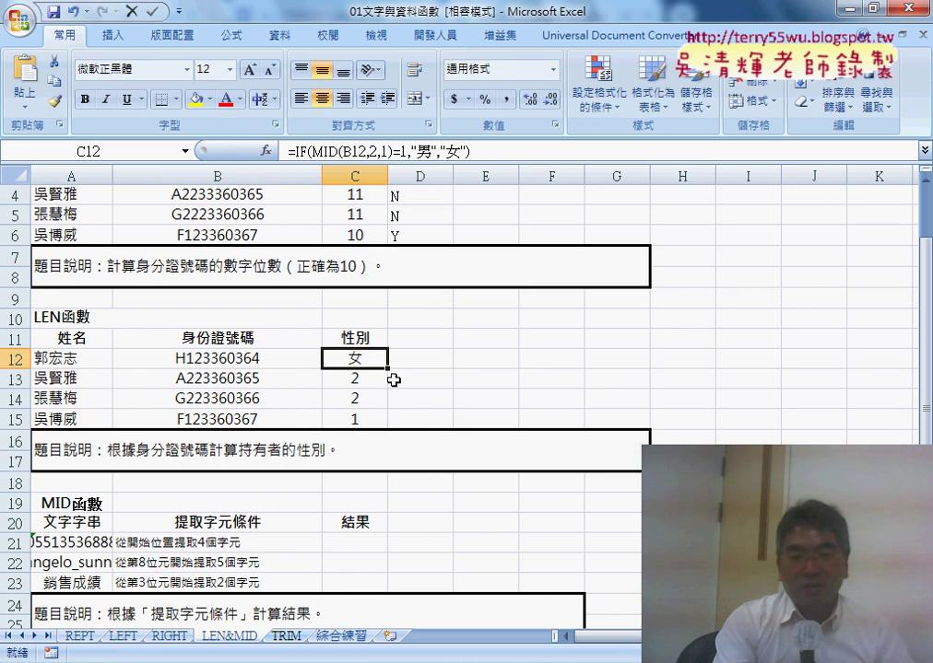
Step: Copy the IF gender formula down to C15 and reopen C12's IF arguments
left_click_drag(388, 367, 384, 426)
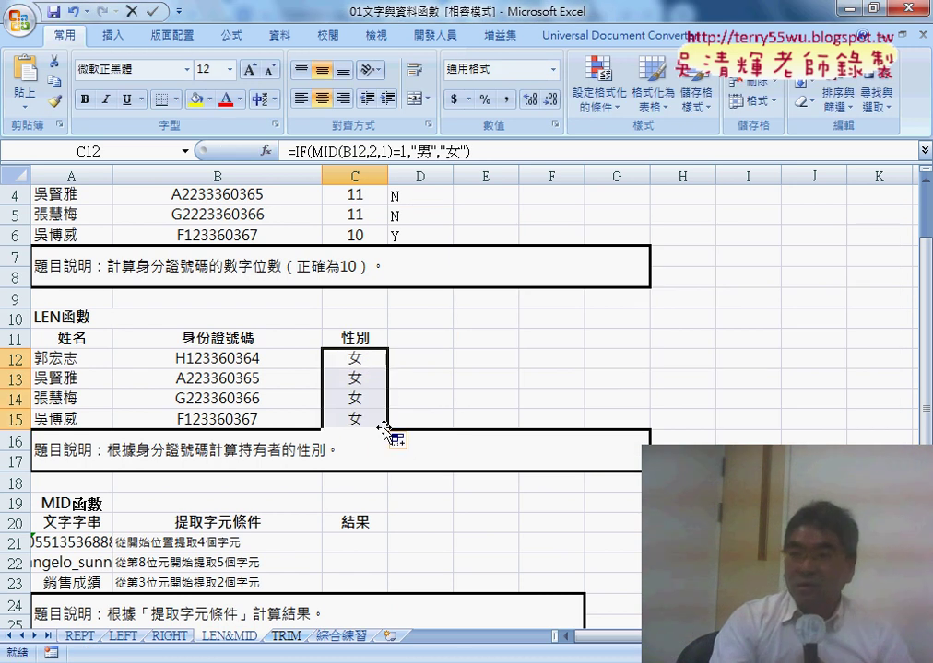
left_click(373, 361)
left_click(309, 153)
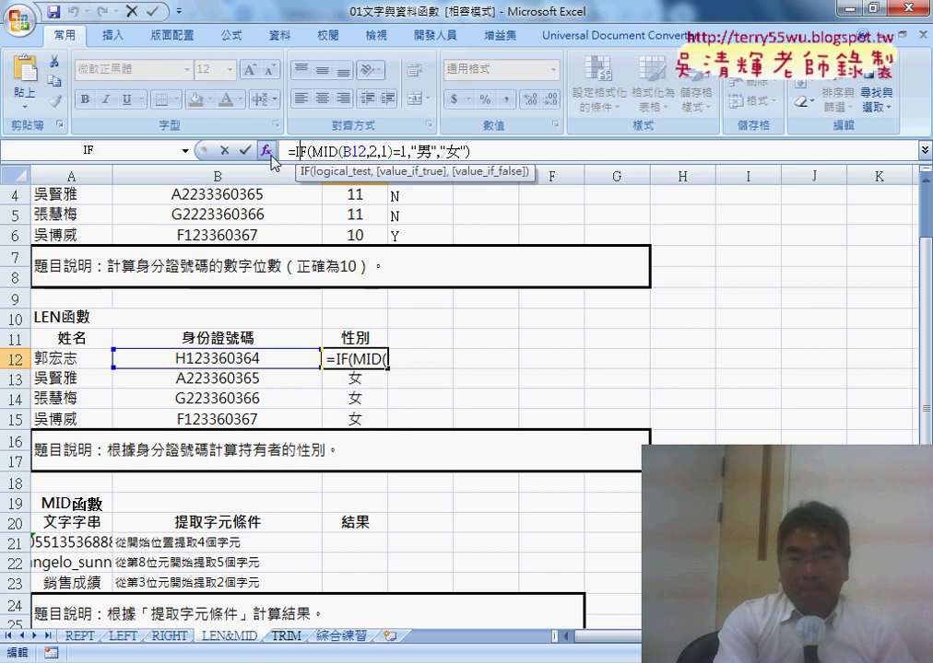
left_click(267, 150)
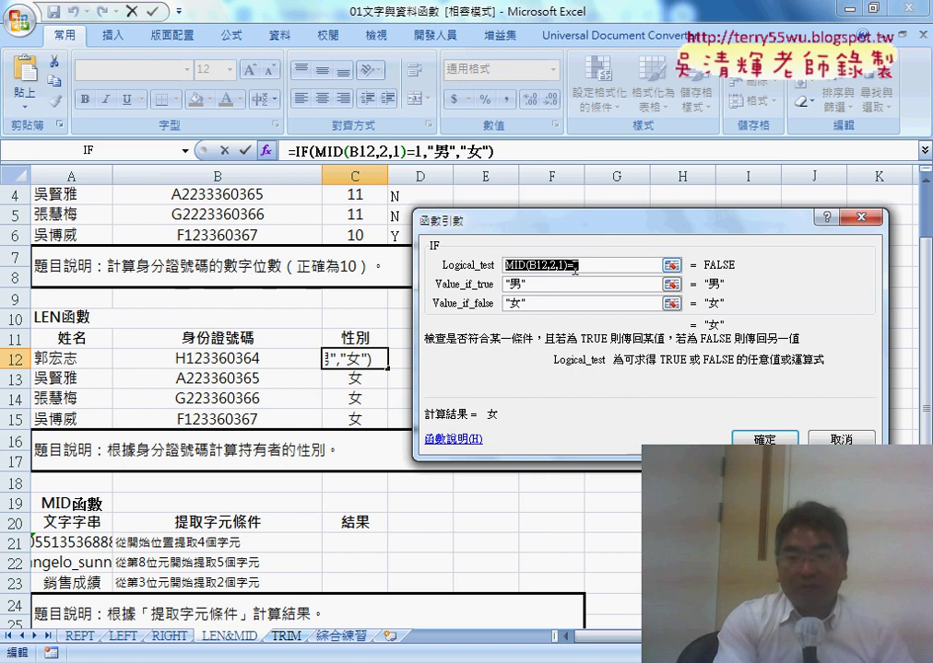
Step: Examine the MID(B12,2,1) part of Logical_test, which evaluates to FALSE
left_click_drag(566, 265, 507, 265)
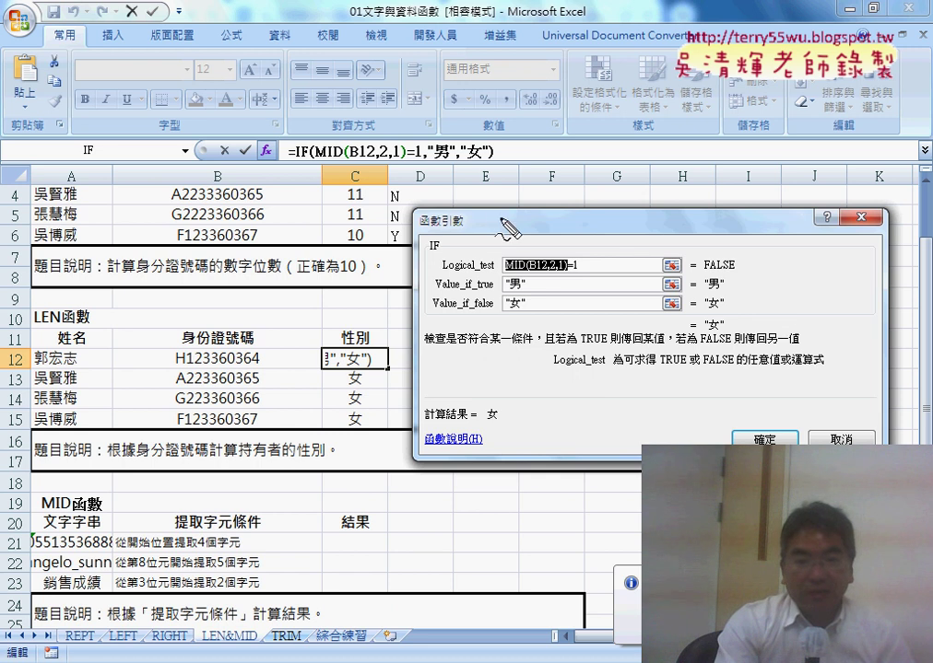
mouse_move(499, 222)
left_mouse_down()
mouse_move(500, 242)
mouse_move(482, 216)
left_mouse_up()
mouse_move(491, 205)
left_mouse_down()
mouse_move(489, 216)
mouse_move(513, 216)
left_mouse_up()
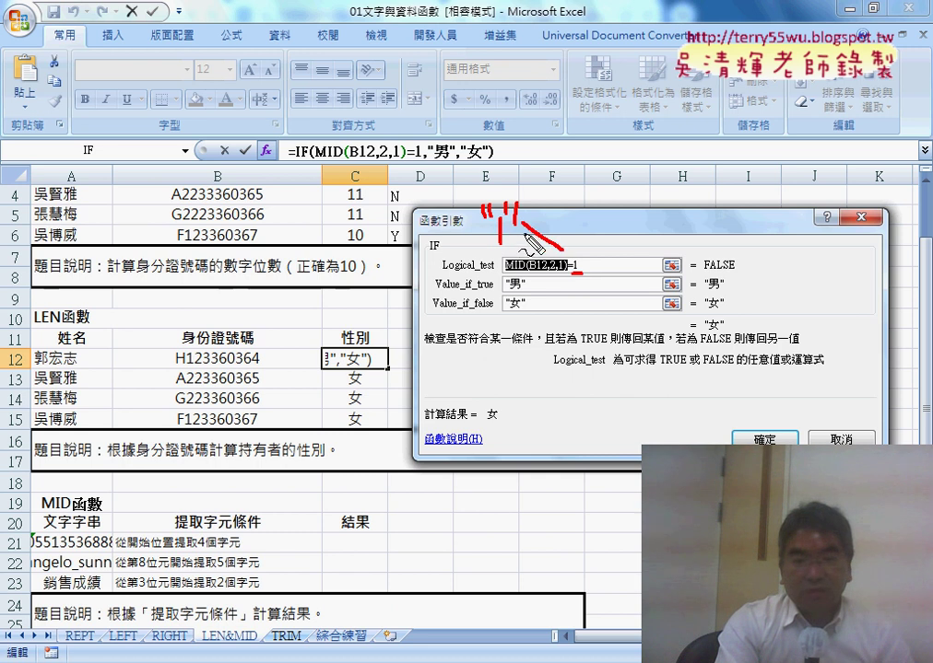
mouse_move(522, 221)
left_mouse_down()
mouse_move(560, 247)
mouse_move(519, 257)
left_mouse_up()
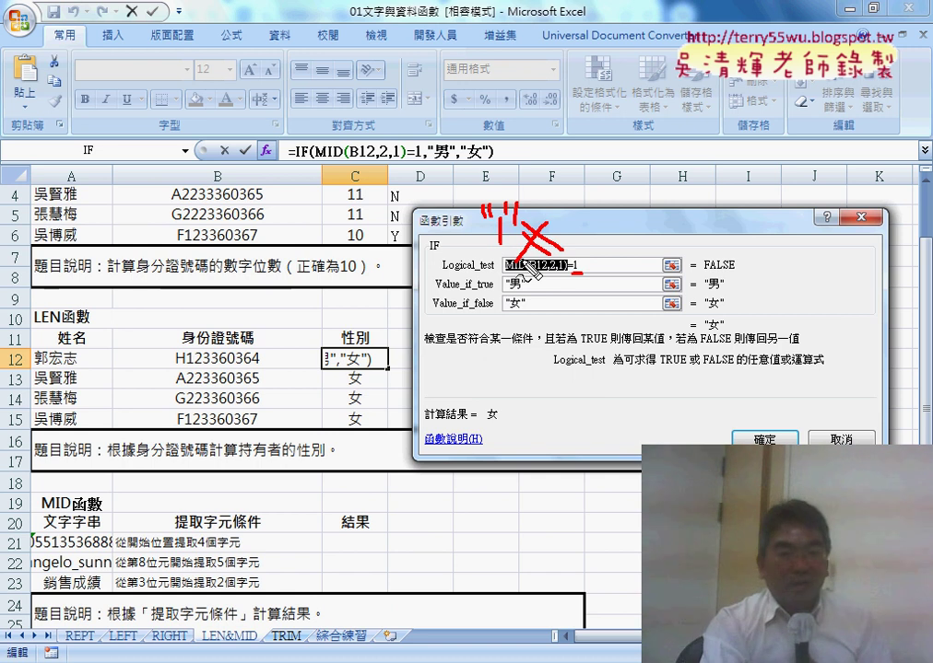
left_click_drag(514, 247, 479, 249)
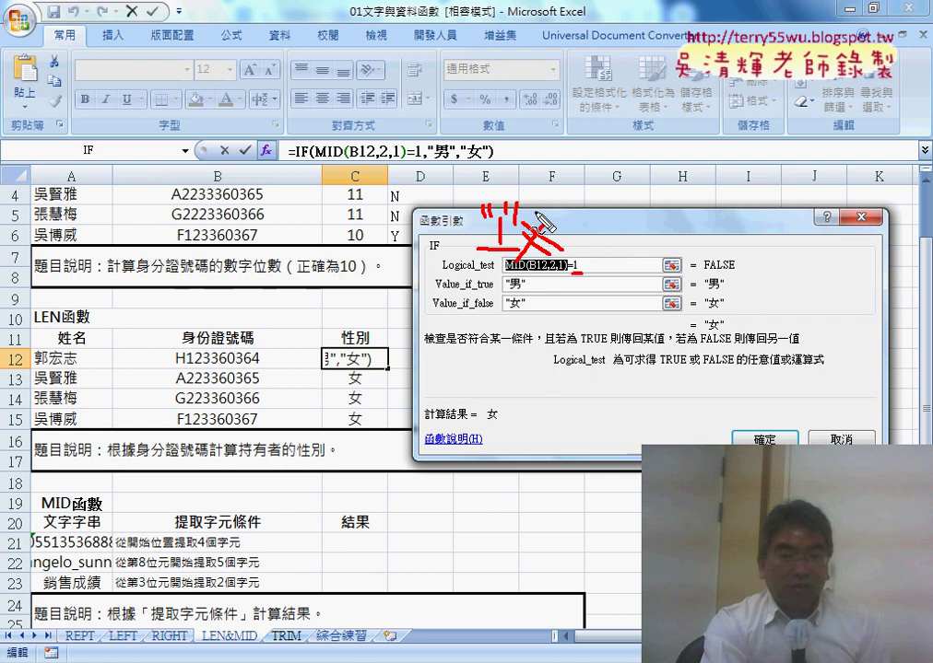
mouse_move(542, 215)
left_mouse_down()
mouse_move(578, 215)
mouse_move(566, 224)
left_mouse_up()
left_click_drag(616, 189, 616, 253)
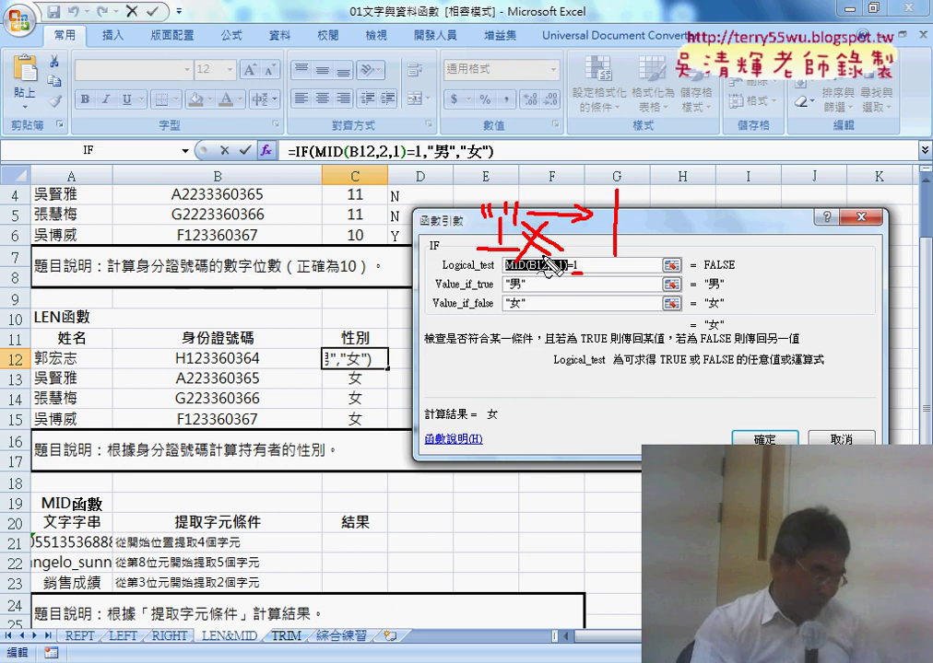
Step: Compare against text "1" in Logical_test, commit, and fill C12:C15 to get 男, 女, 女, 男
key("Escape")
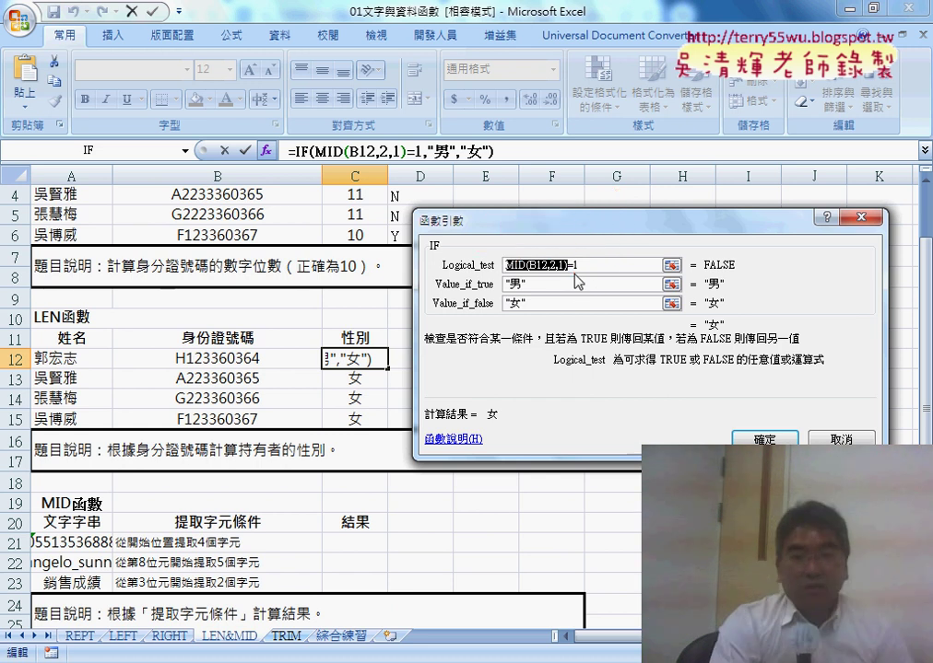
left_click(634, 267)
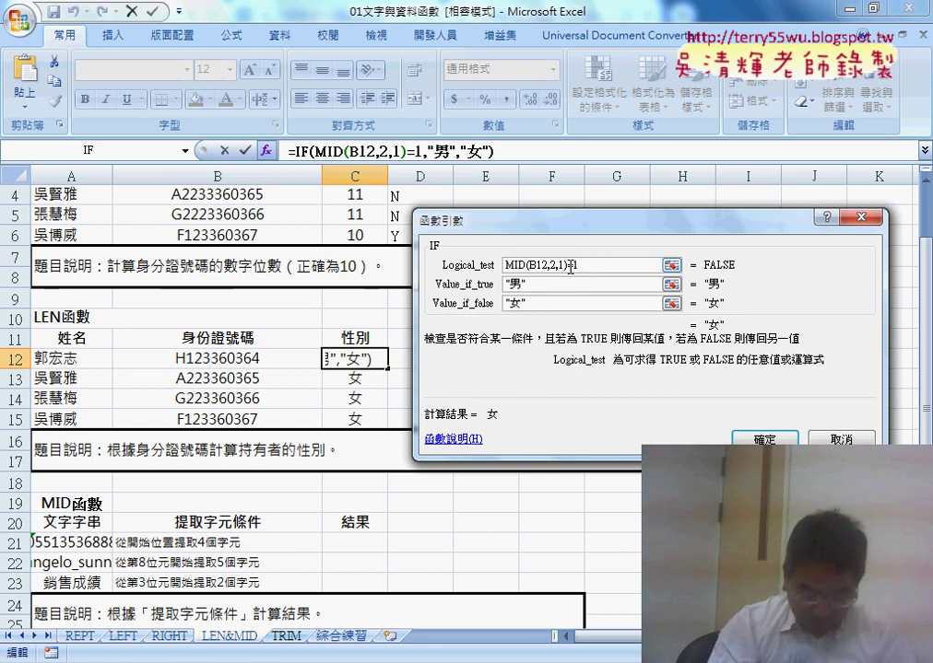
key("Left")
type("\"1")
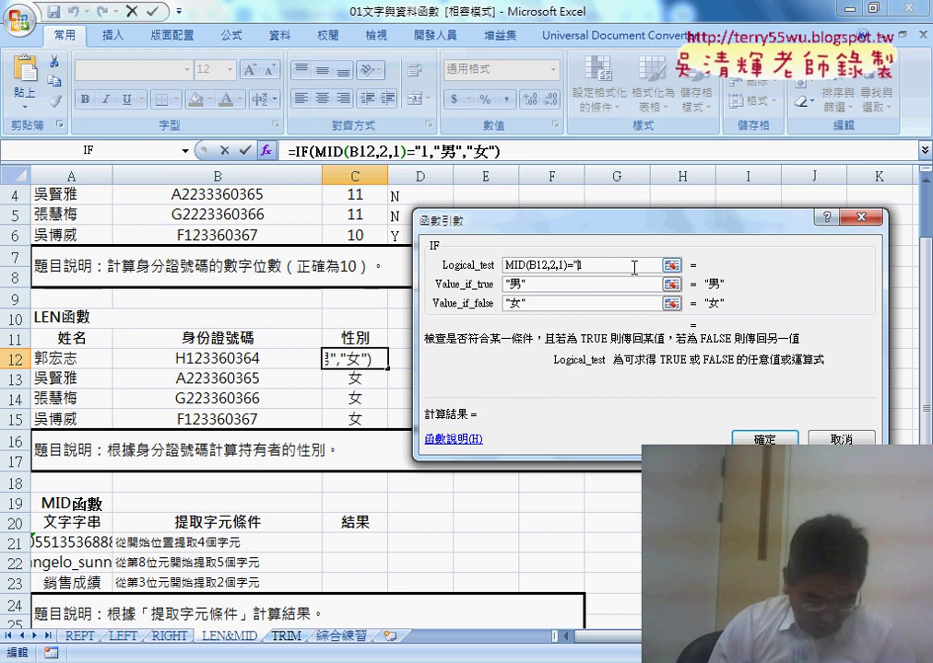
type("\"")
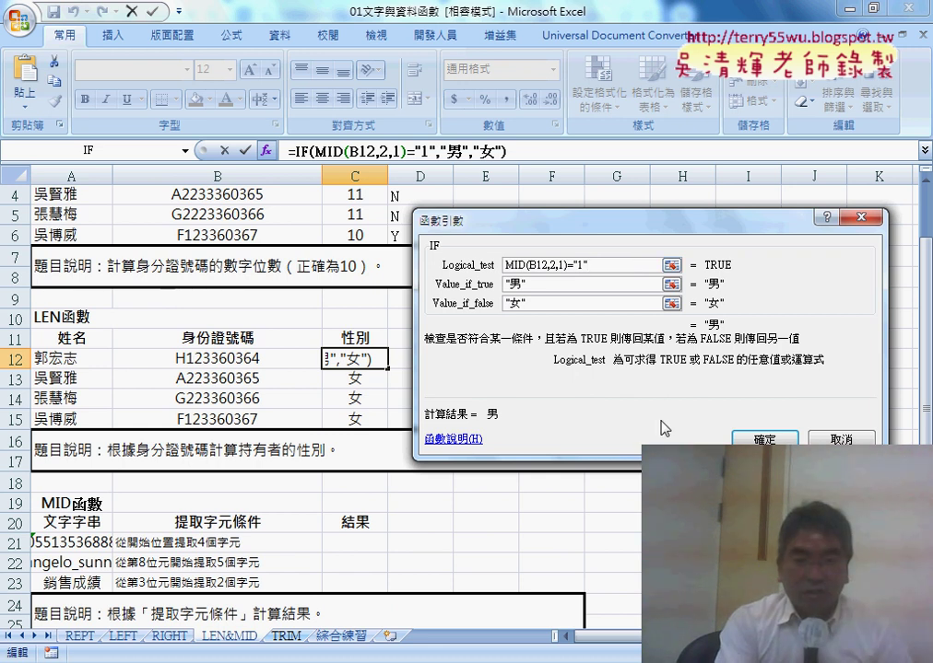
left_click(758, 438)
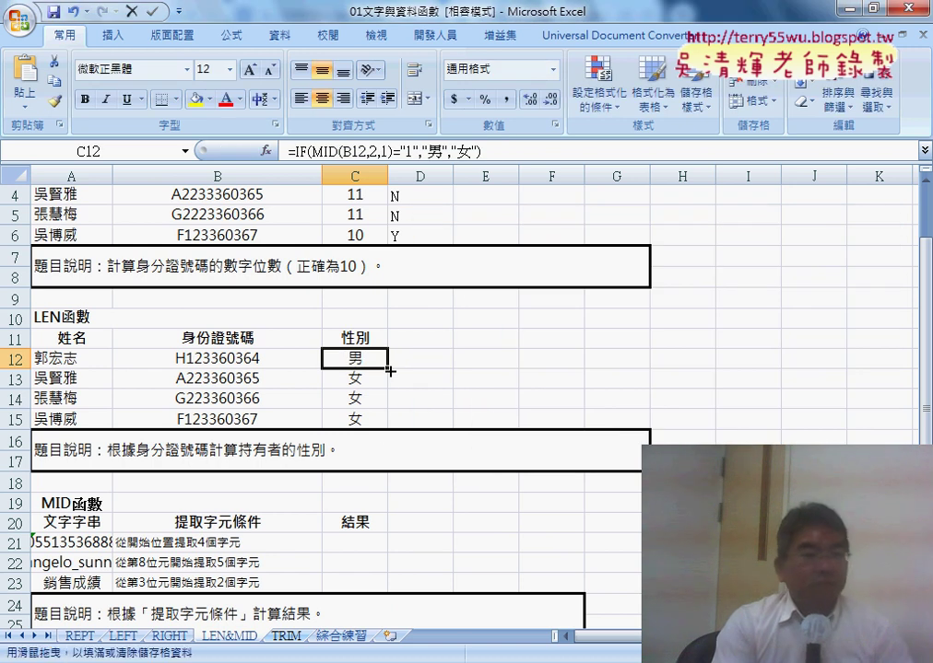
left_click_drag(388, 368, 383, 432)
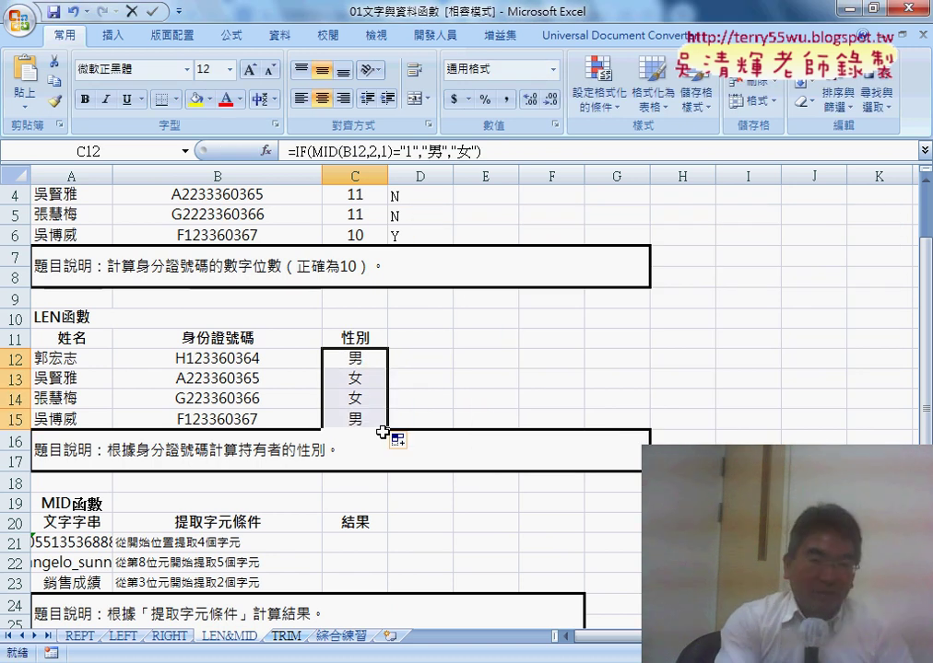
left_click(365, 371)
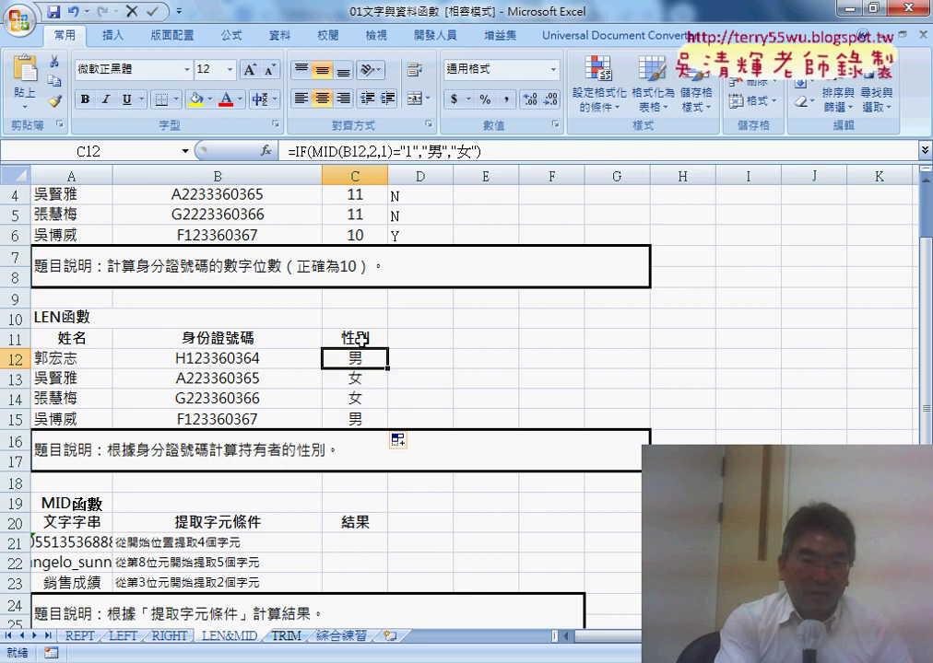
double_click(359, 358)
left_click(267, 151)
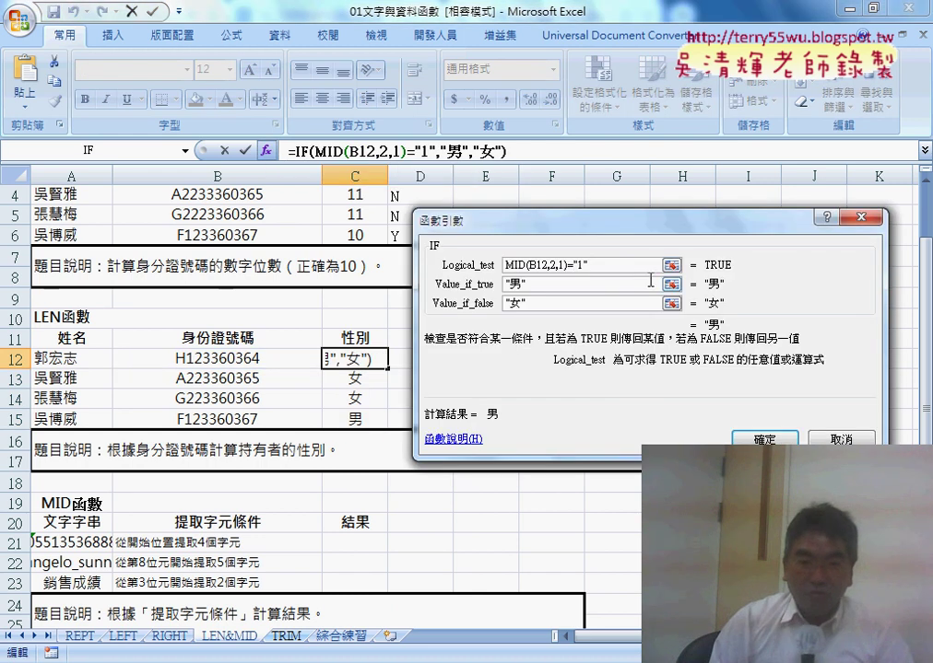
key("Delete")
key("Right")
key("Delete")
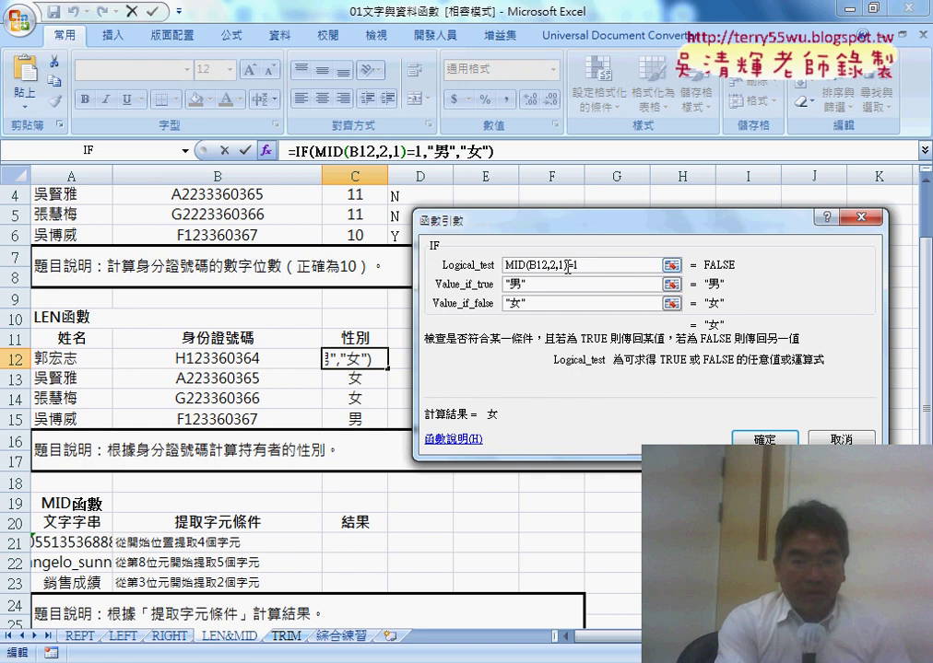
left_click_drag(569, 266, 488, 263)
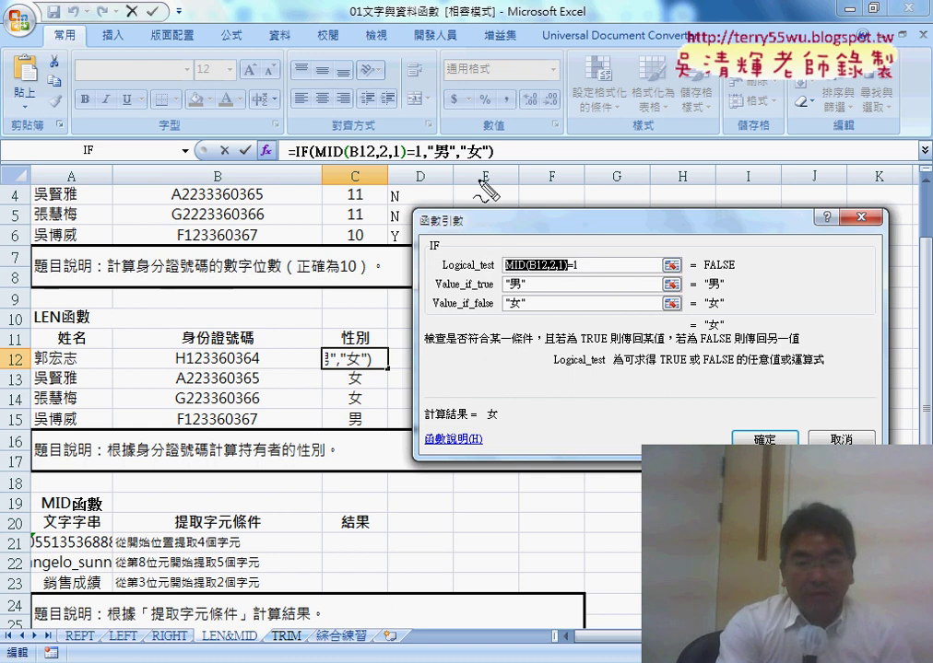
left_click_drag(479, 182, 498, 244)
mouse_move(511, 171)
left_mouse_down()
mouse_move(512, 185)
mouse_move(584, 227)
left_mouse_up()
left_click_drag(625, 182, 620, 240)
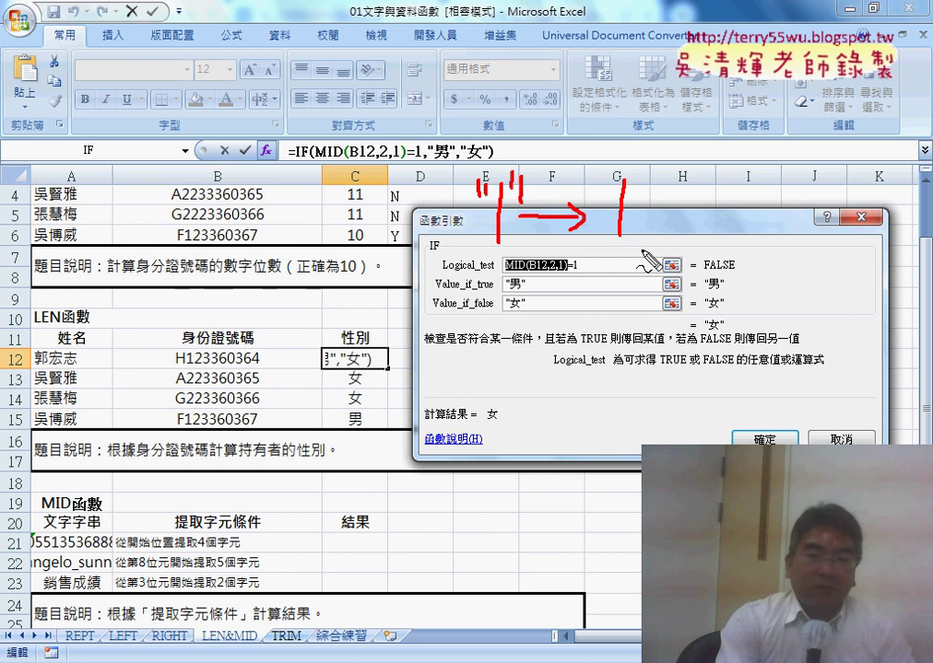
left_click_drag(474, 247, 509, 254)
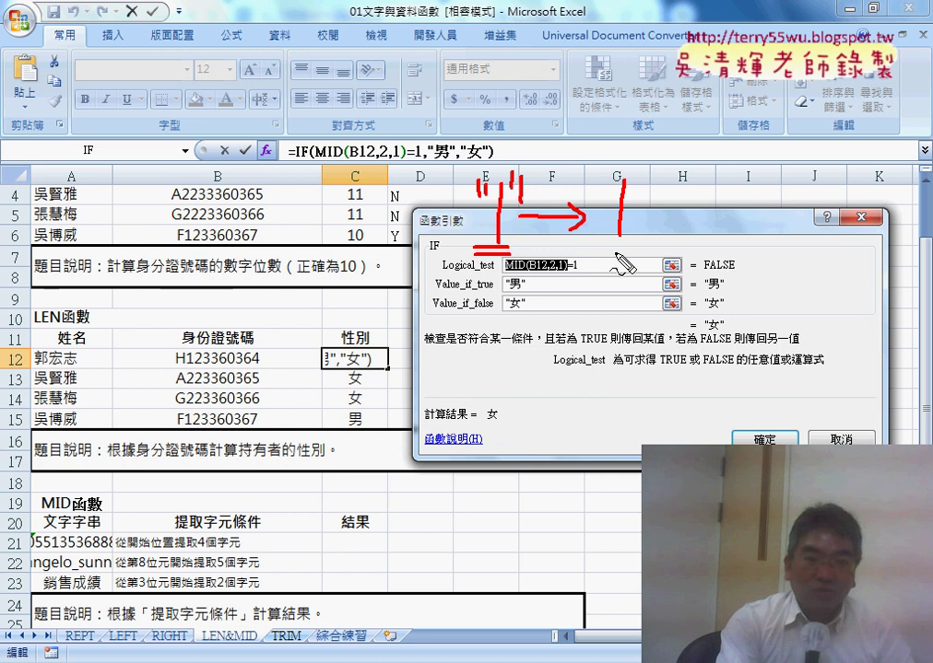
left_click_drag(606, 247, 630, 251)
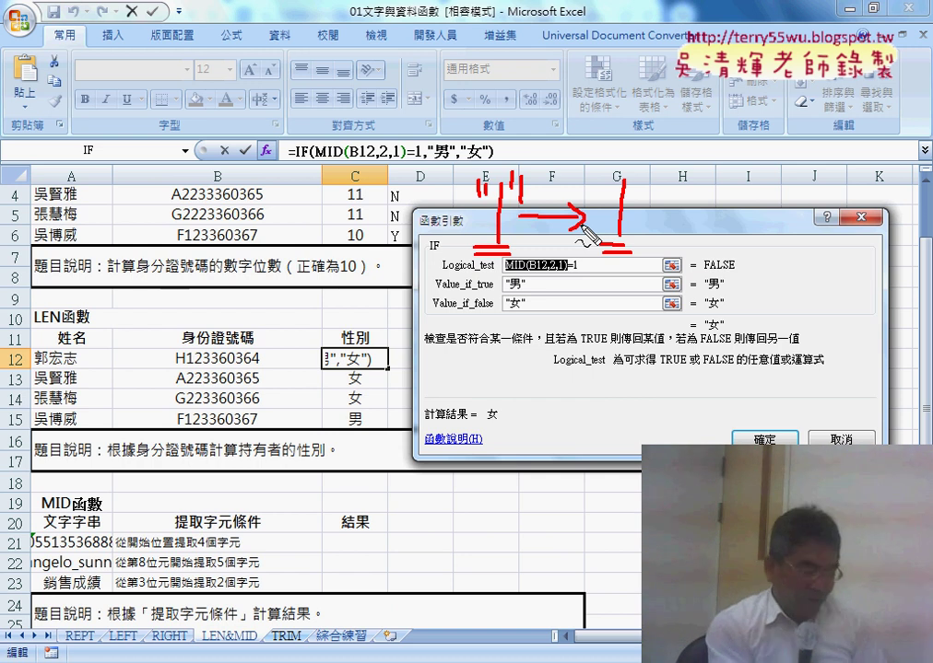
key("Escape")
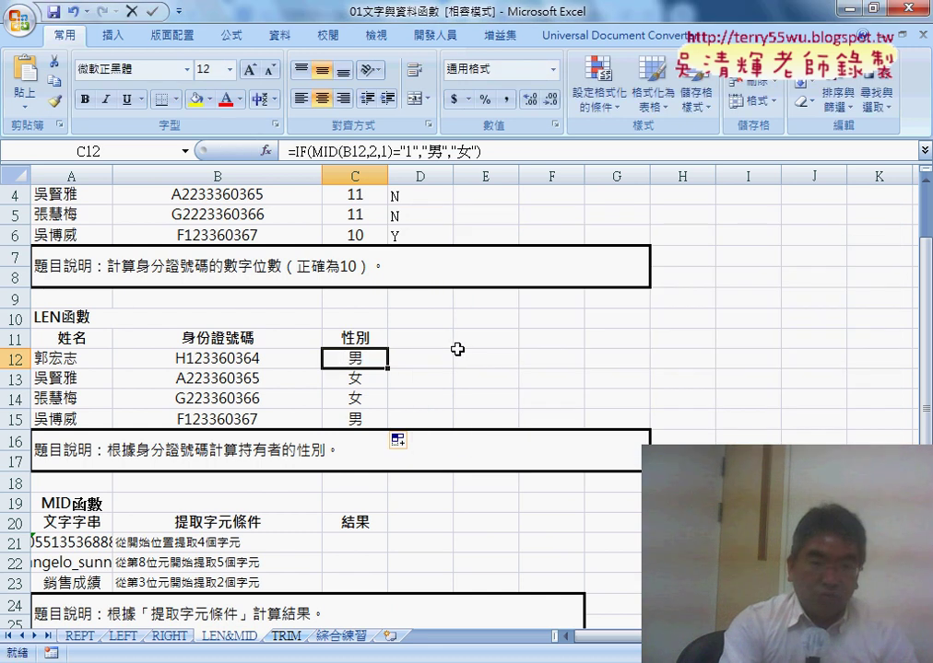
Step: Start a function in D11 and list the 文字 (text) category in Insert Function
left_click(442, 344)
left_click(266, 151)
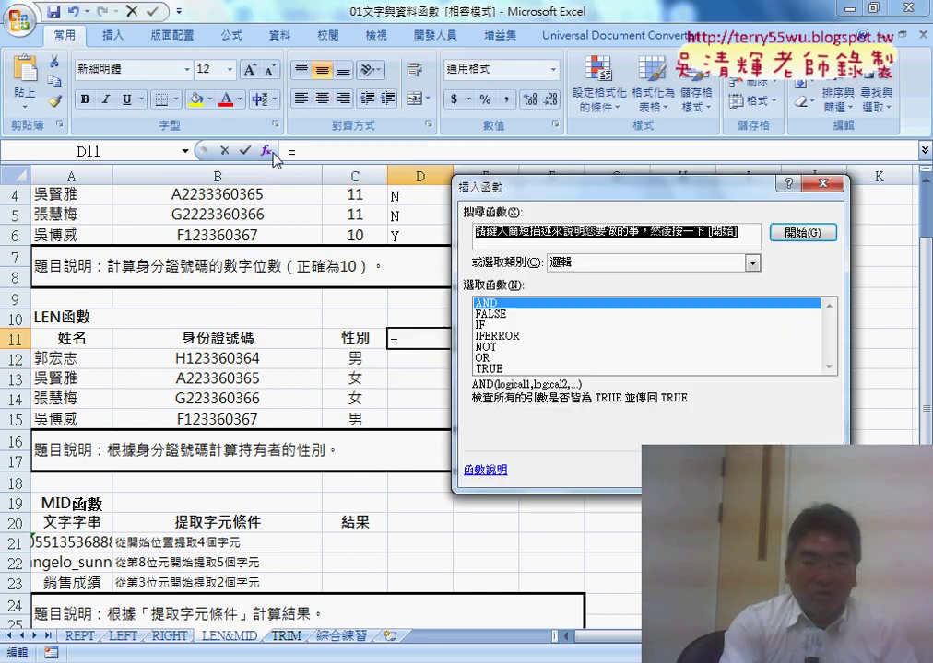
left_click(573, 264)
left_click(583, 371)
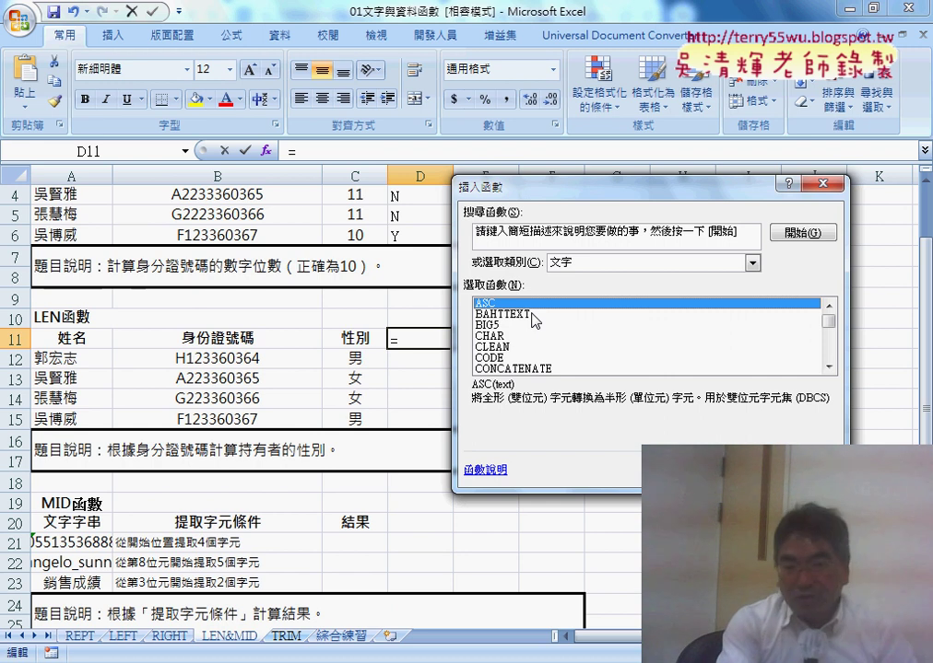
Step: Read the descriptions of text functions ASC, BAHTTEXT, CHAR, CODE, CONCATENATE and DOLLAR, scrolling down the list
left_click(532, 317)
left_click(491, 303)
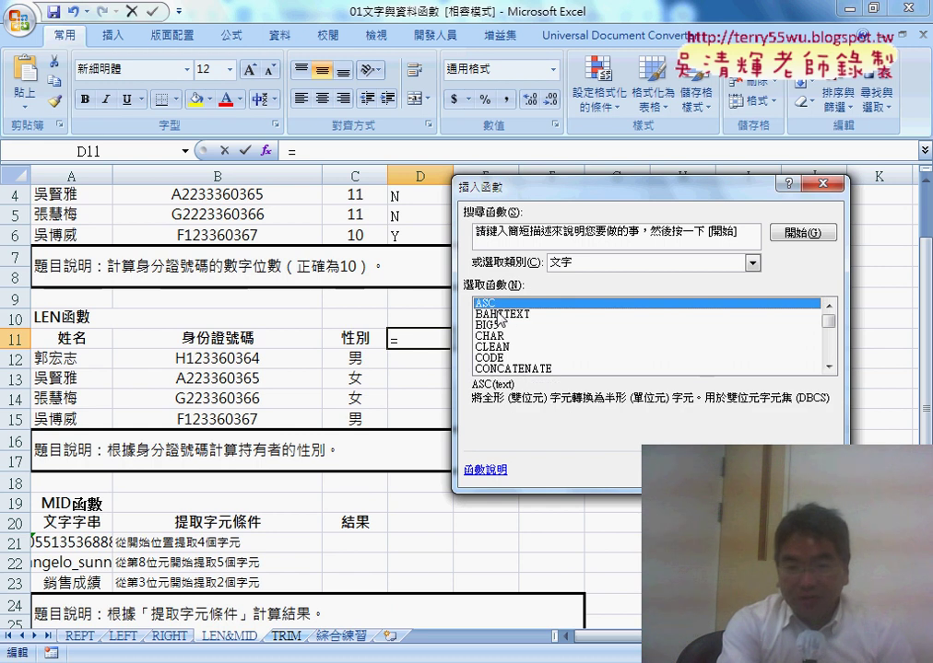
left_click(503, 315)
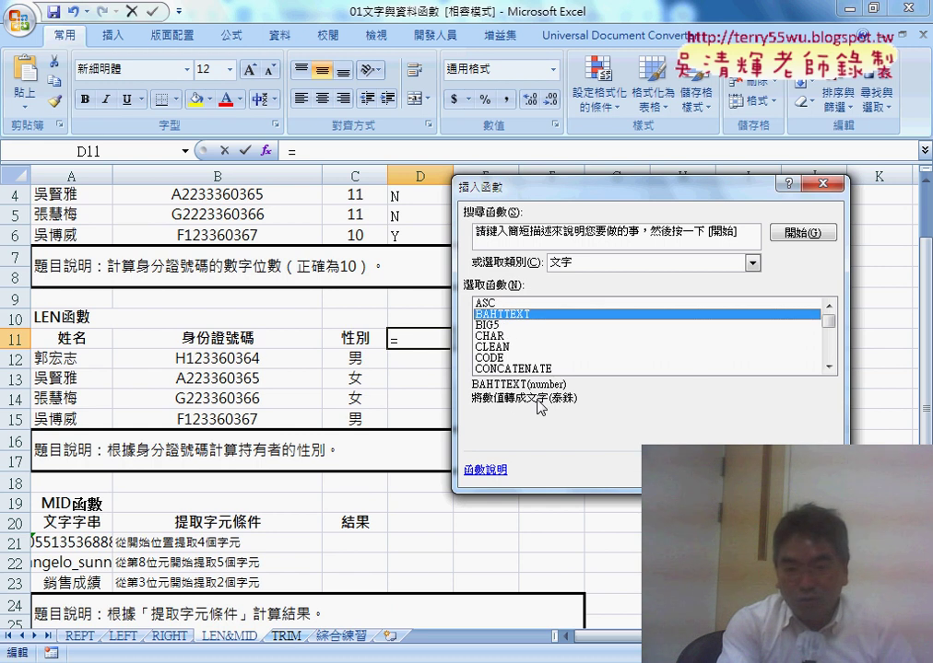
key("Down")
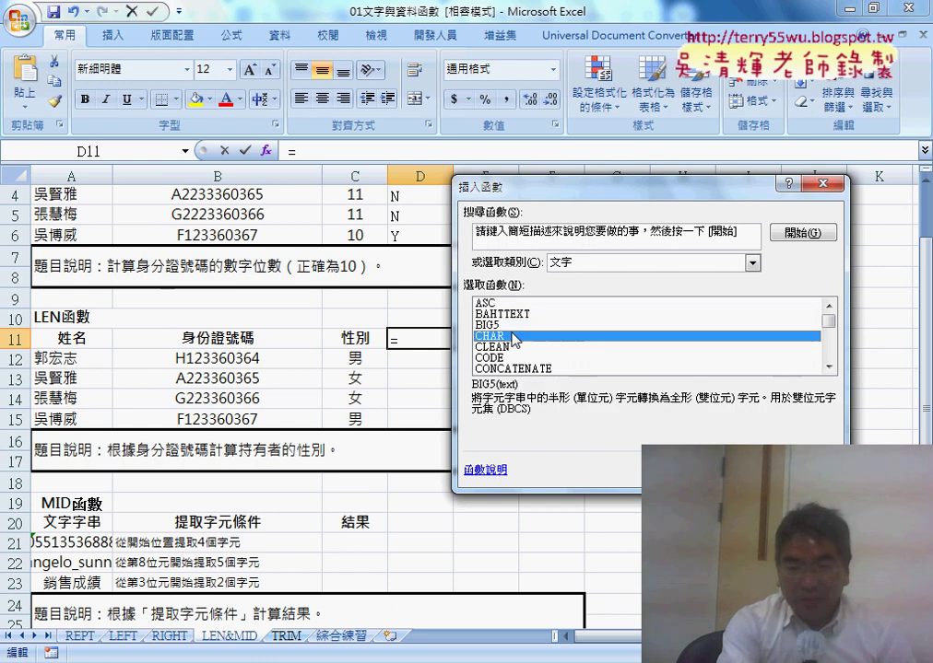
left_click(512, 335)
key("Down")
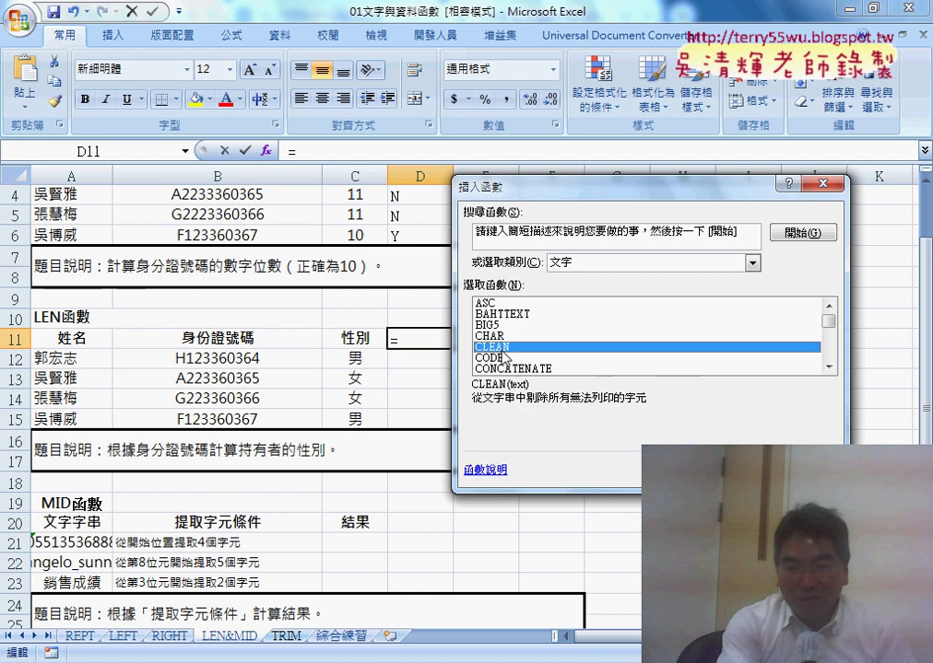
key("Down")
left_click(508, 370)
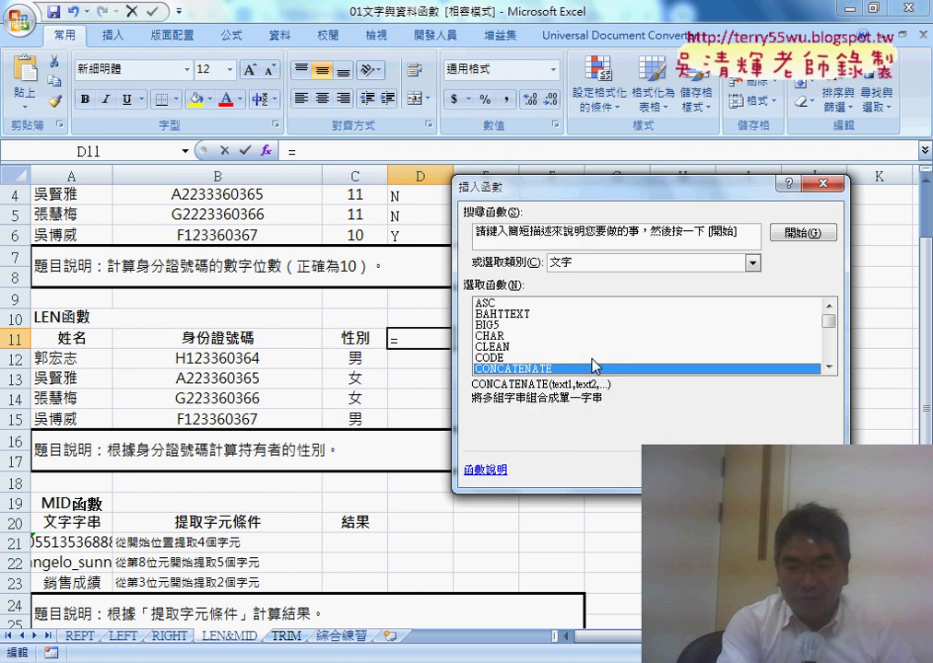
scroll(595, 367, "down", 1)
left_click(541, 350)
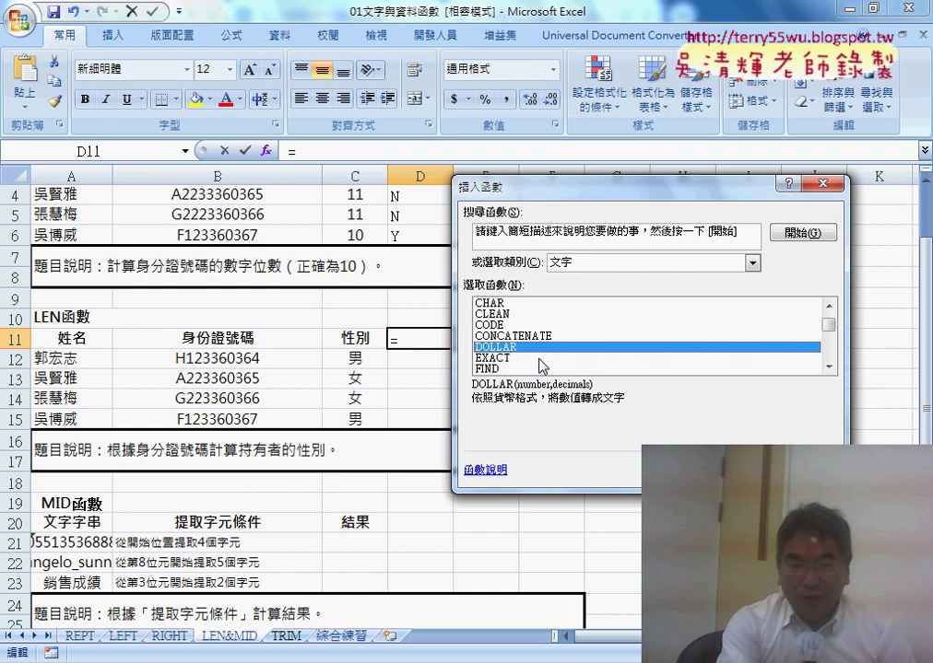
key("Up")
key("Up")
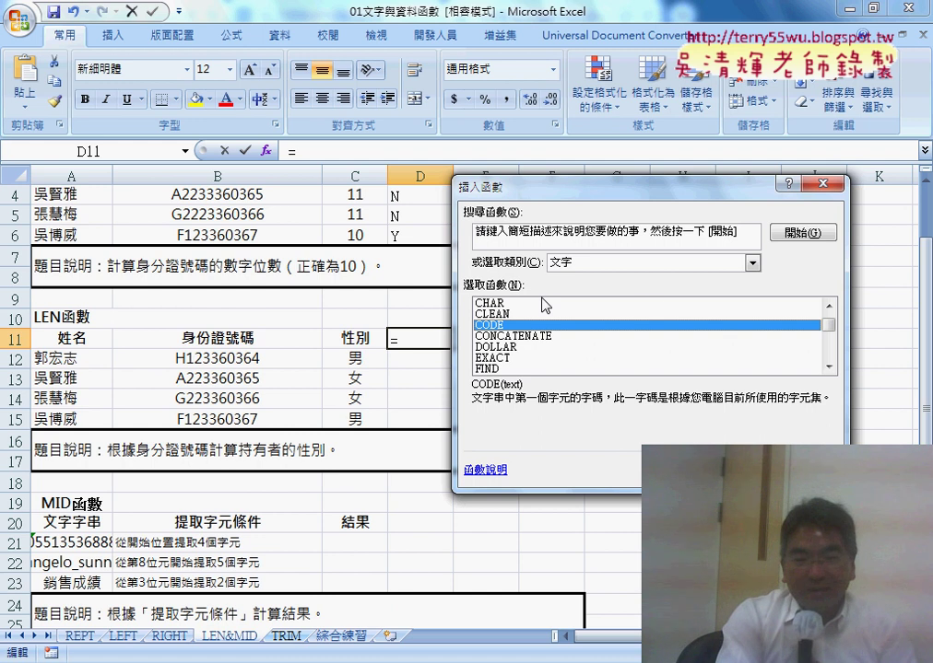
left_click(512, 304)
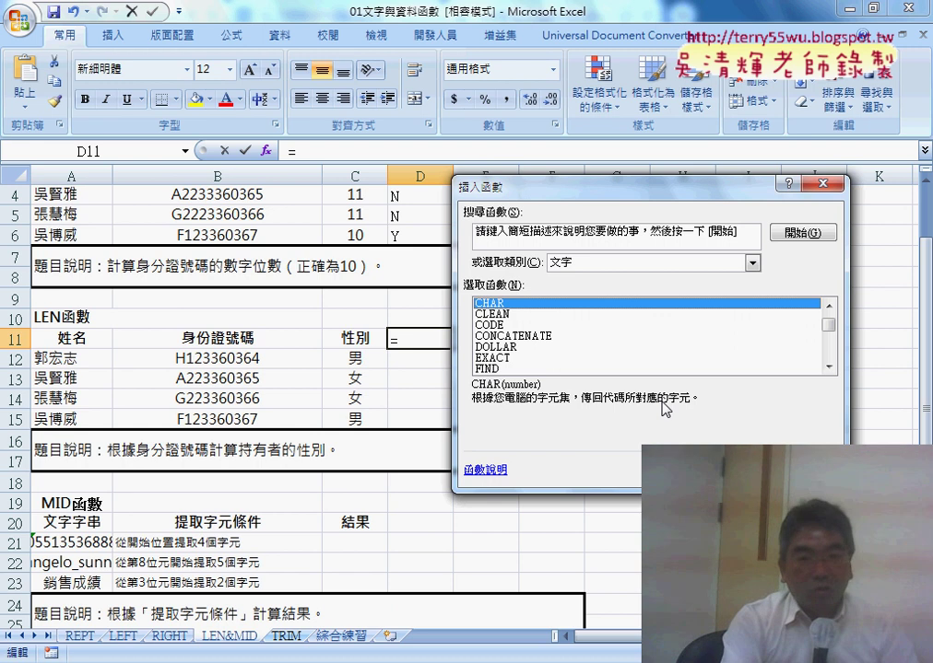
left_click(493, 326)
key("Up")
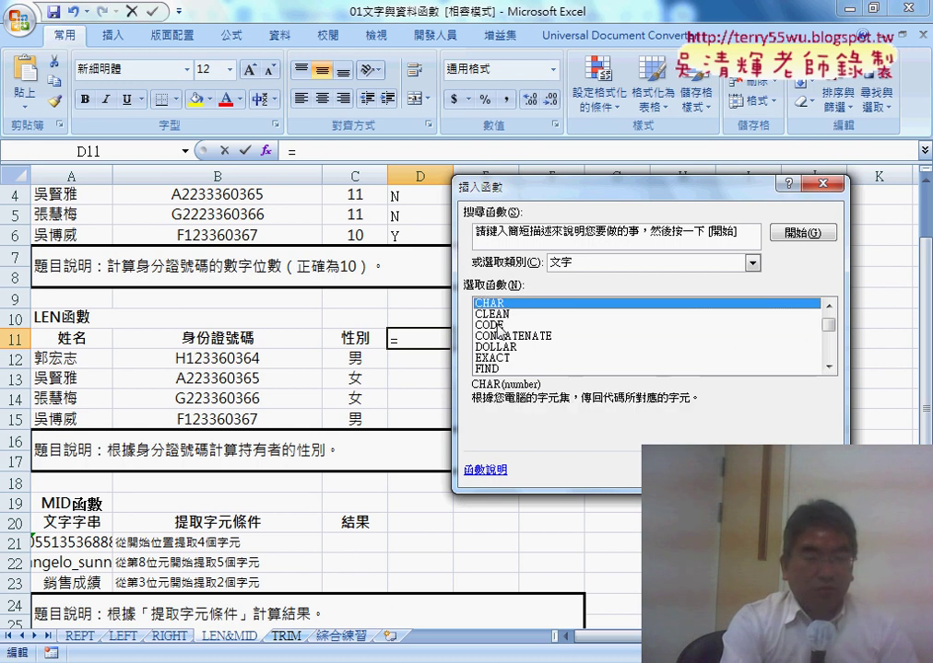
key("Down")
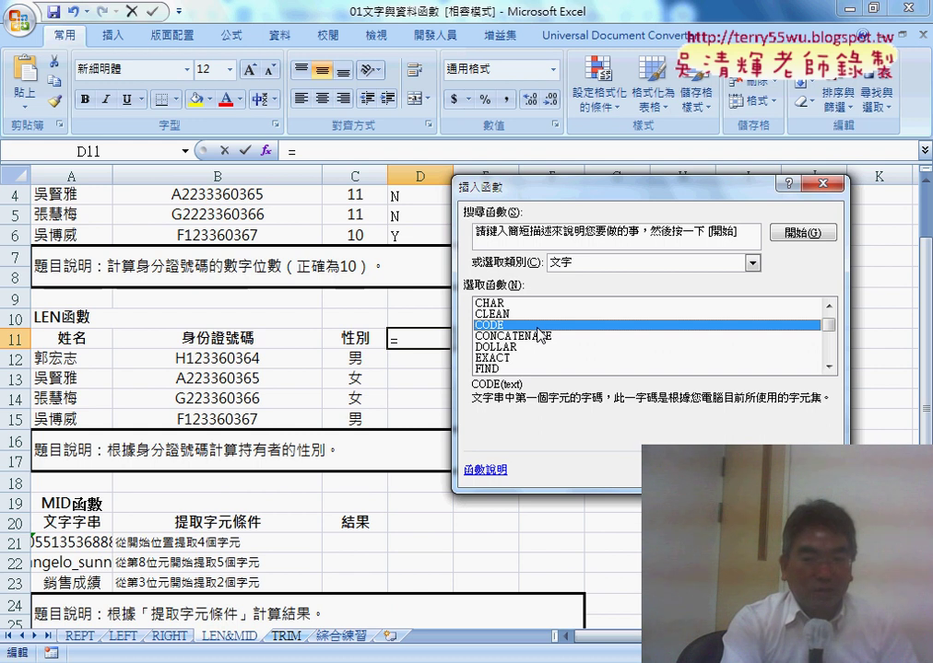
left_click(828, 366)
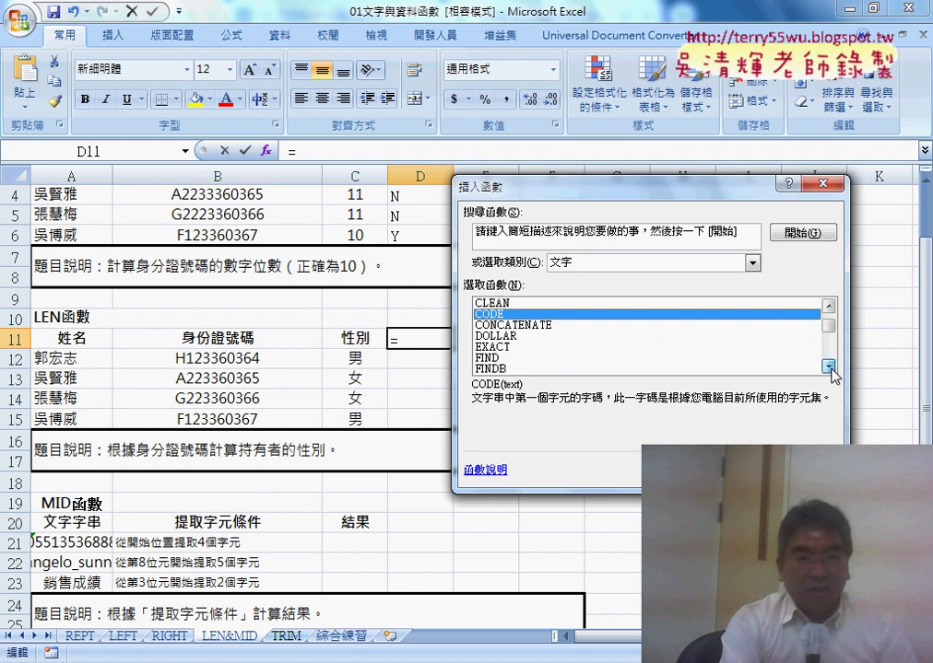
left_click(828, 365)
left_click(829, 365)
left_click(828, 366)
left_click(829, 366)
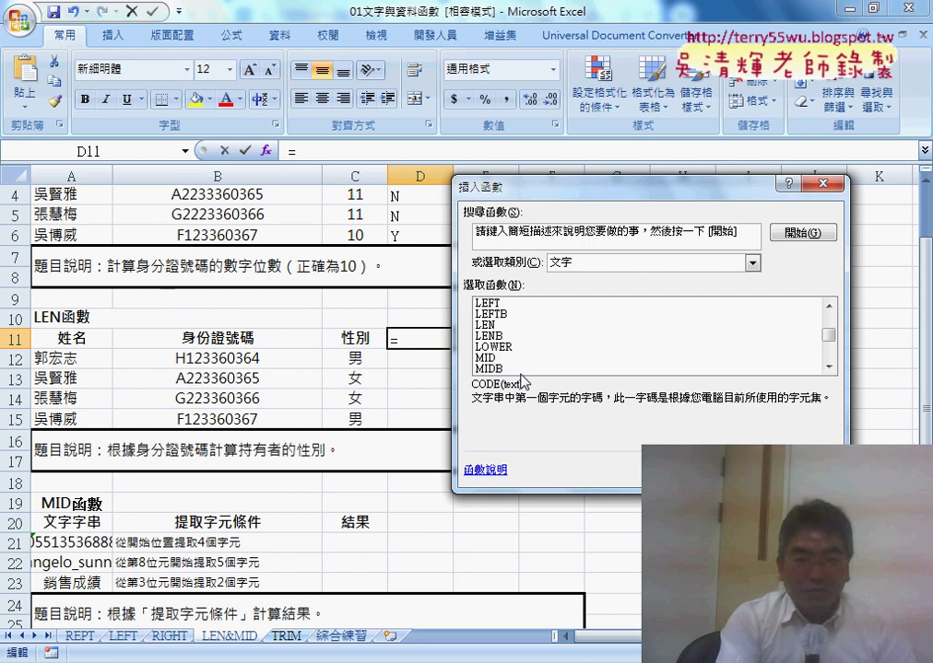
left_click(502, 359)
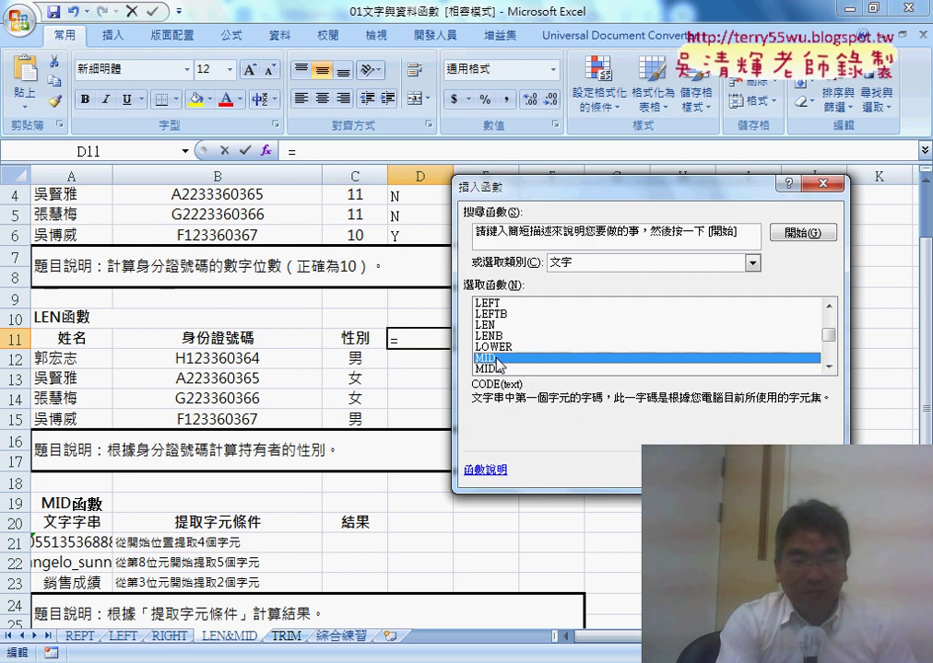
left_click(505, 370)
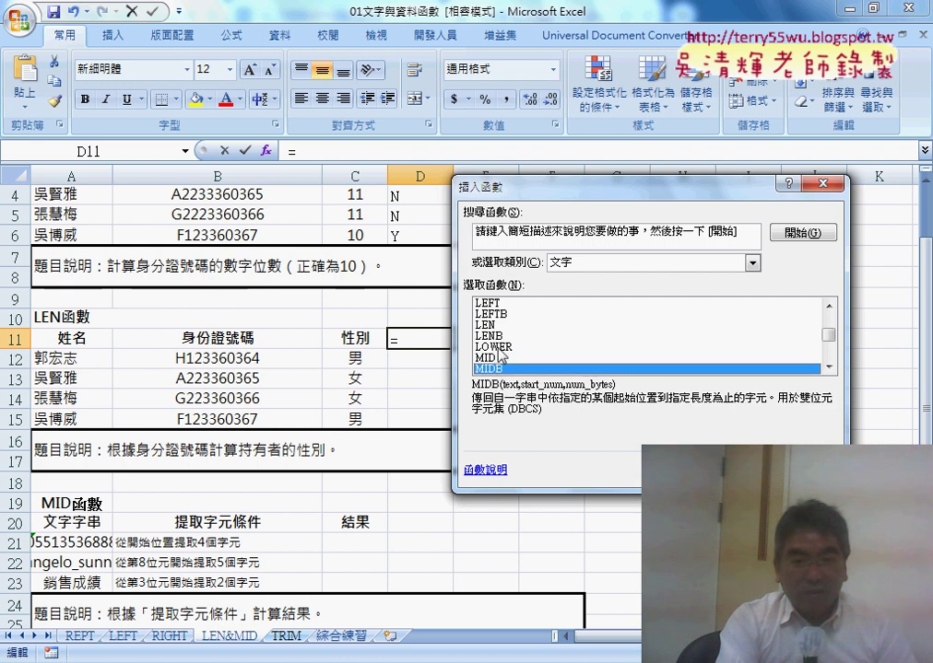
left_click(496, 324)
left_click(497, 336)
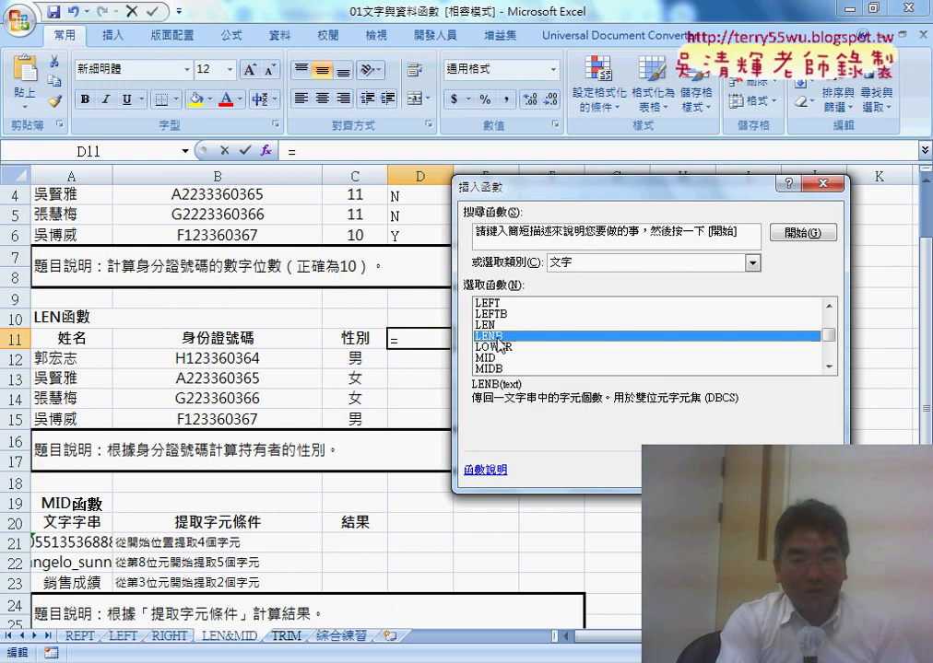
left_click(498, 303)
left_click(544, 314)
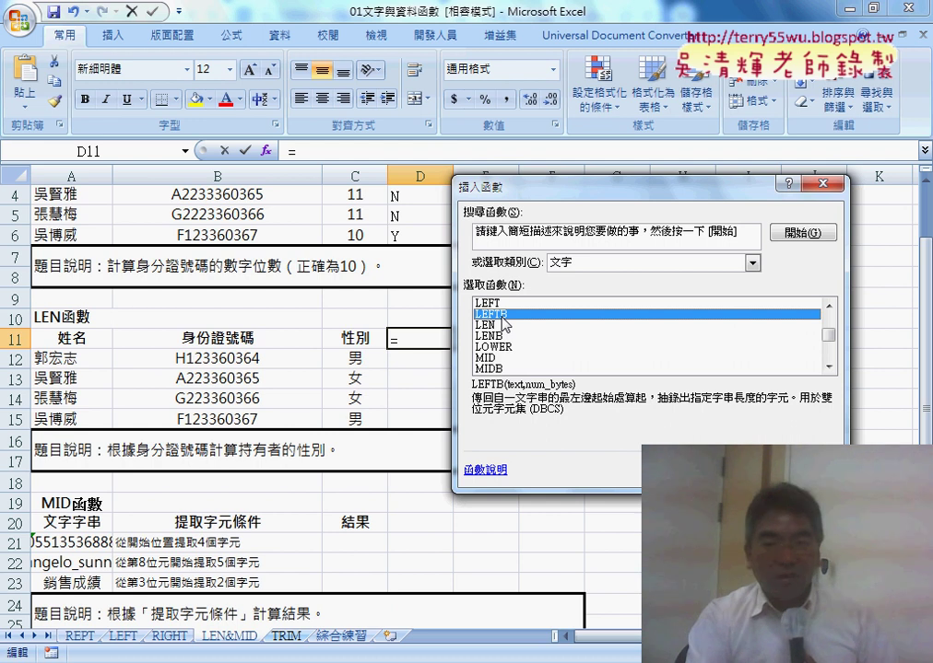
Step: Read the VALUE function's description in Insert Function, then cancel so D11 stays empty
left_click(829, 367)
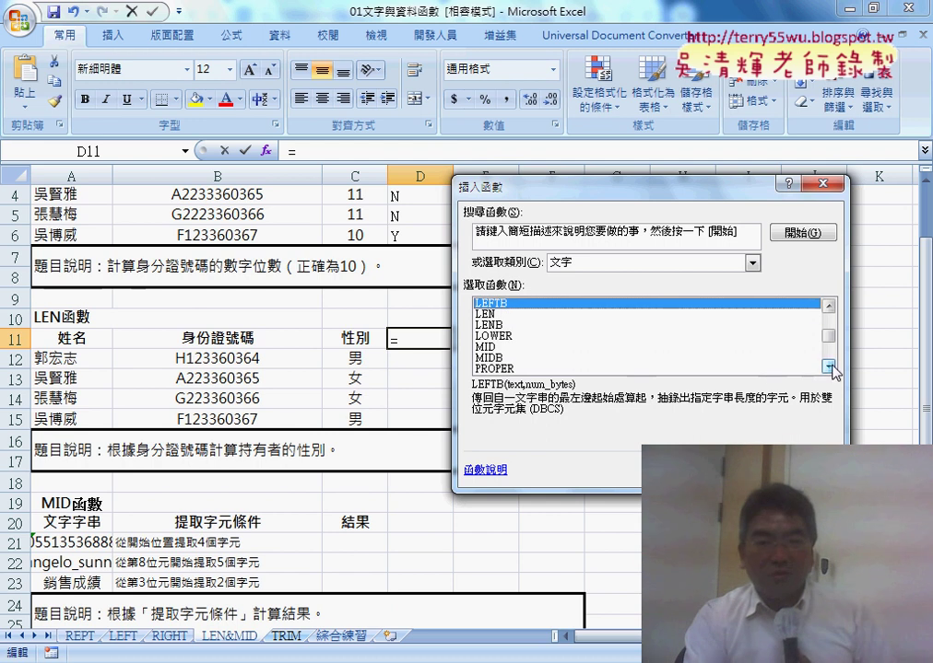
left_click(829, 366)
left_click(829, 367)
left_click(829, 367)
left_click(829, 367)
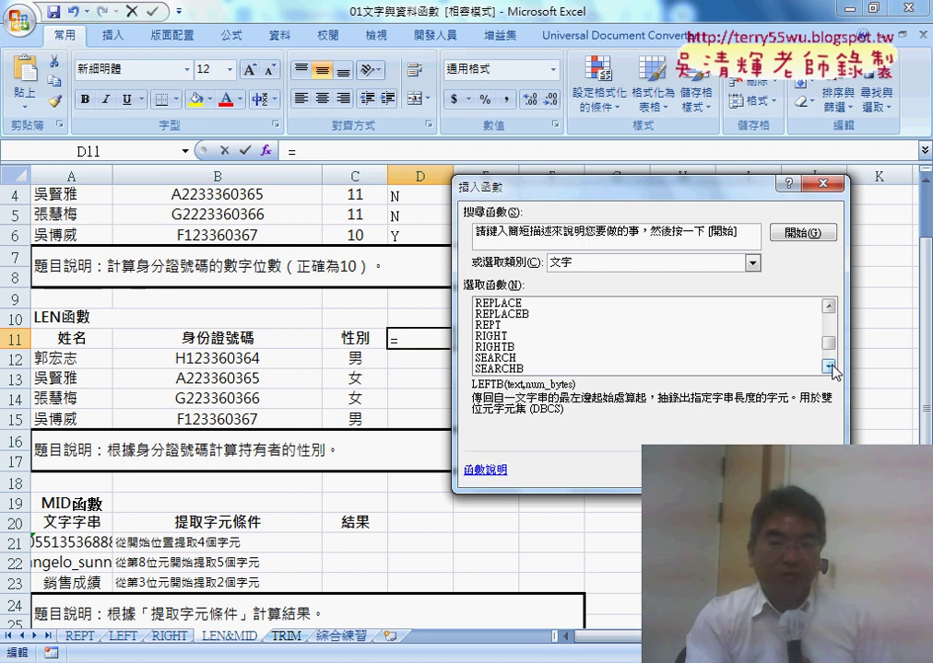
left_click(832, 369)
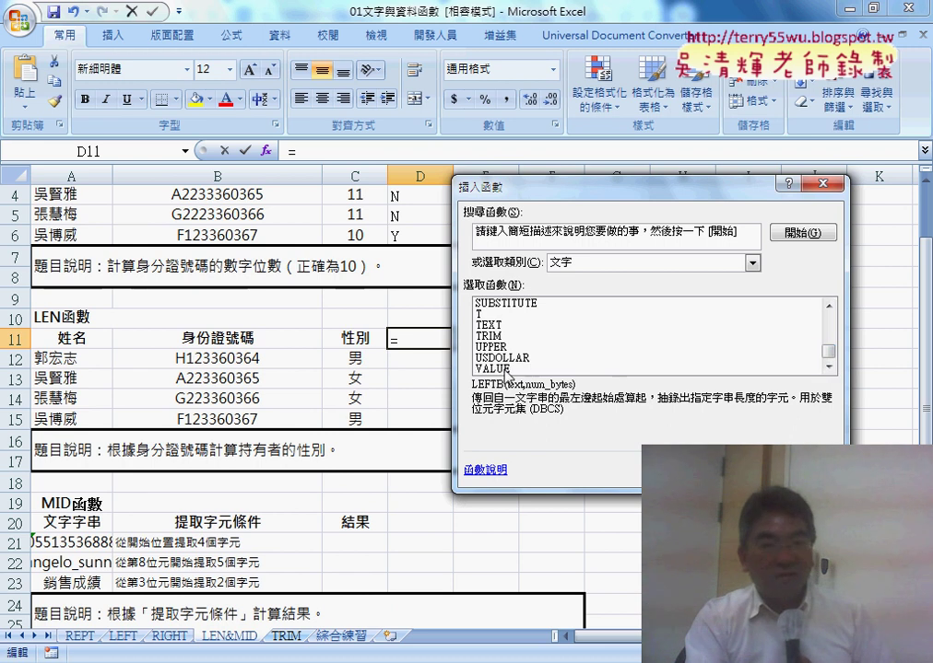
left_click(504, 369)
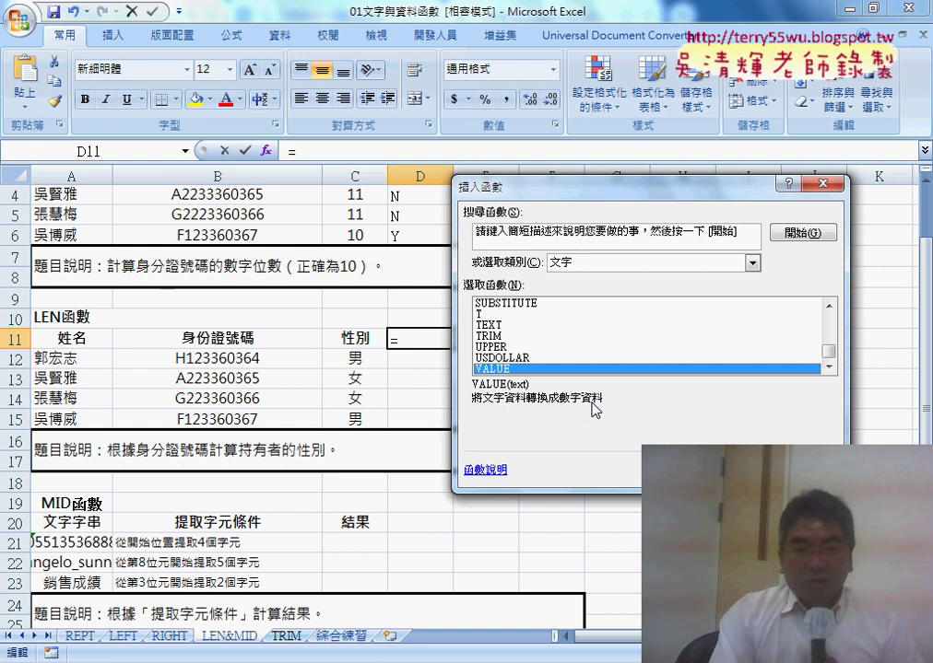
key("Escape")
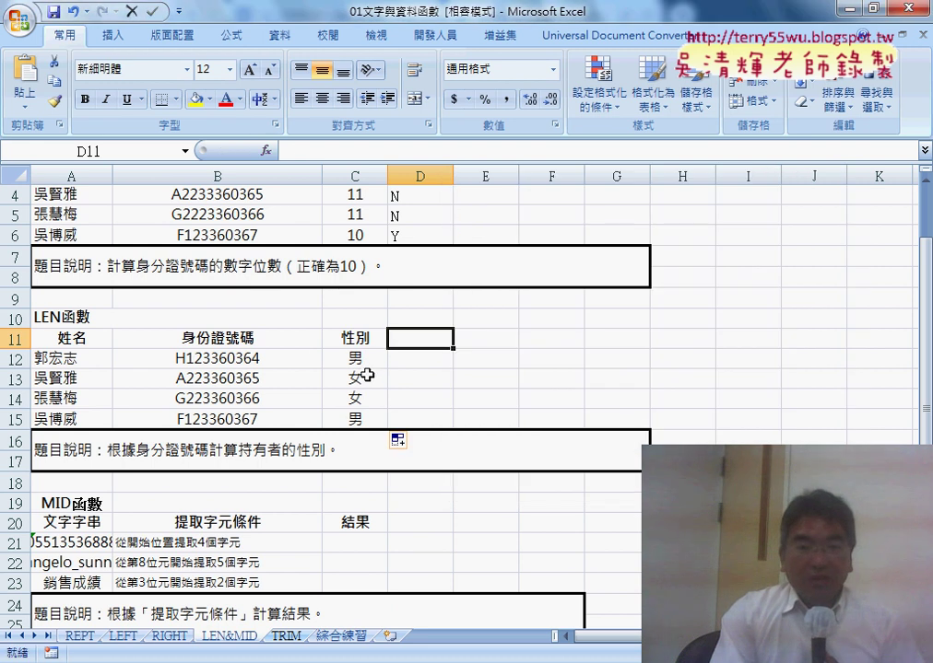
Step: Open the IF Function Arguments for C12's gender formula
left_click(365, 361)
left_click(298, 149)
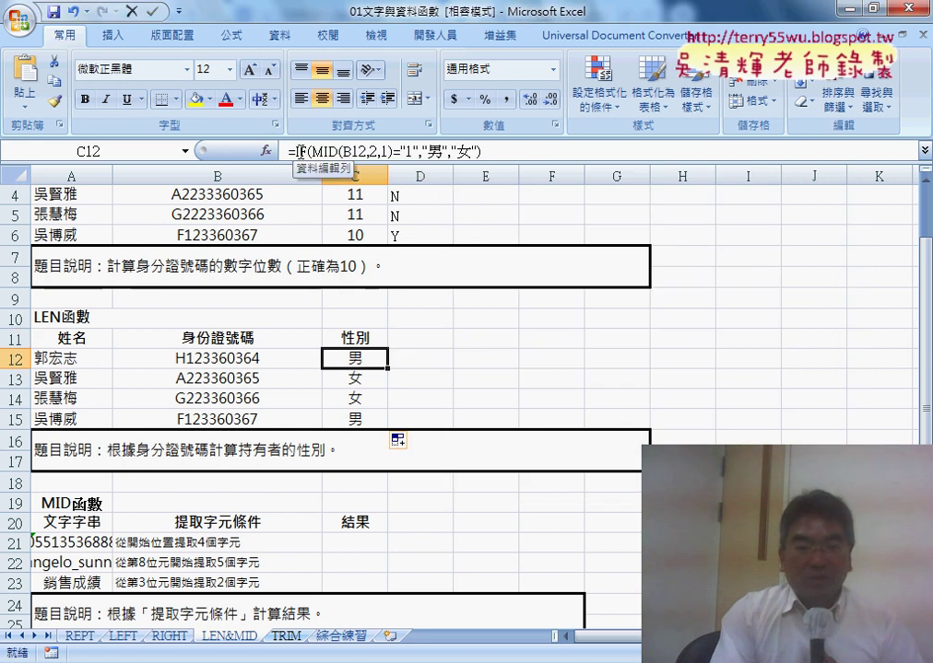
left_click(267, 150)
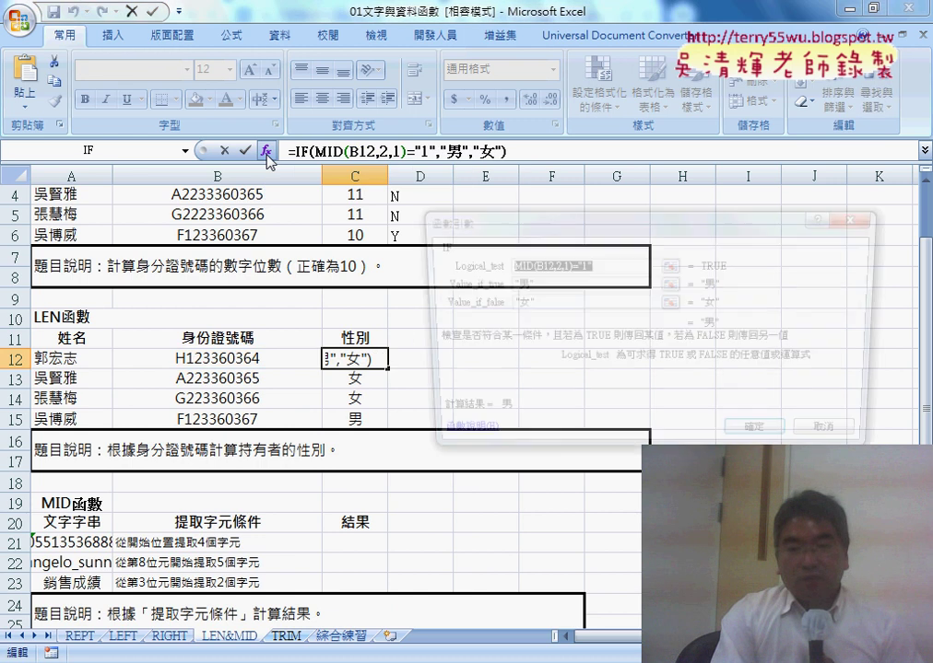
Step: Remove the quotes around 1 so Logical_test reads MID(B12,2,1)=1
left_click(577, 263)
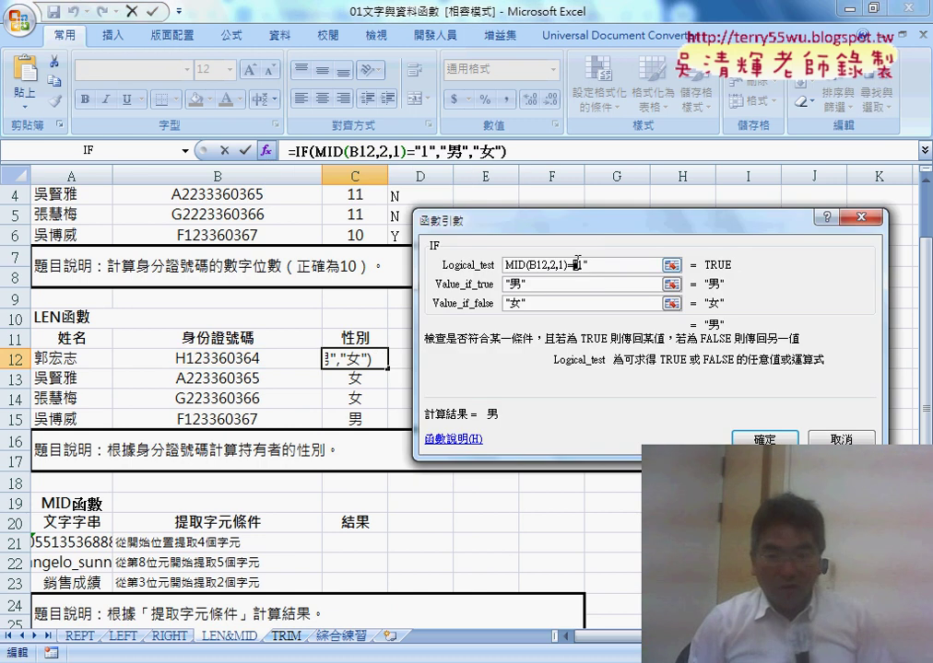
key("Delete")
key("Right")
key("Delete")
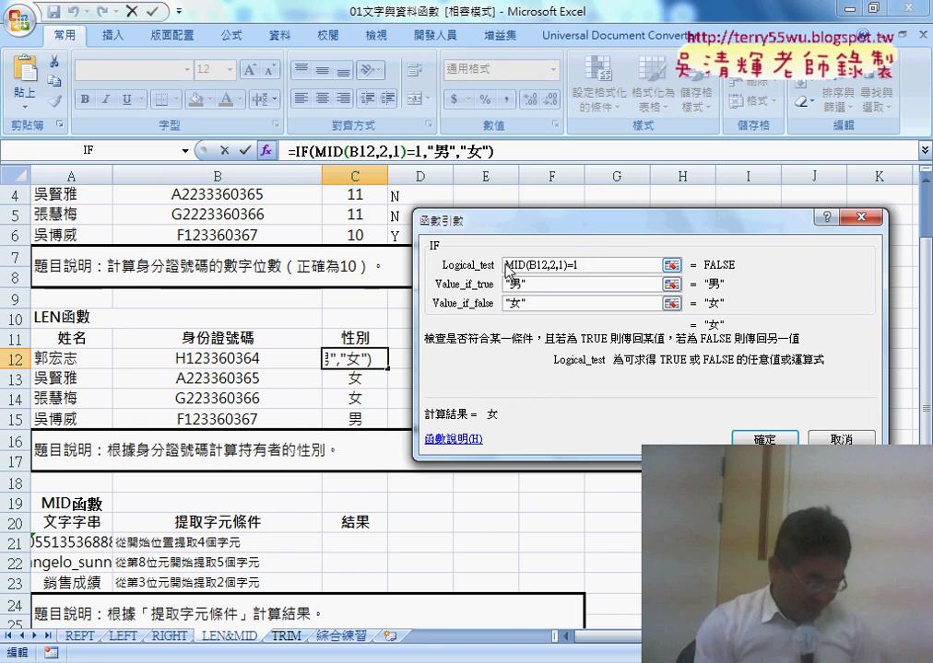
key("Home")
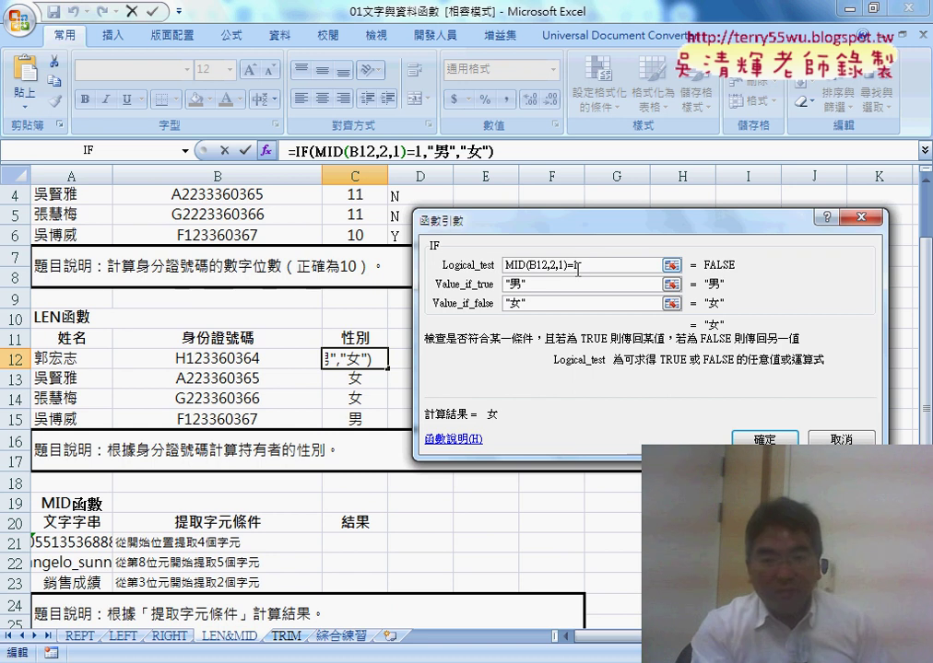
left_click_drag(565, 265, 513, 266)
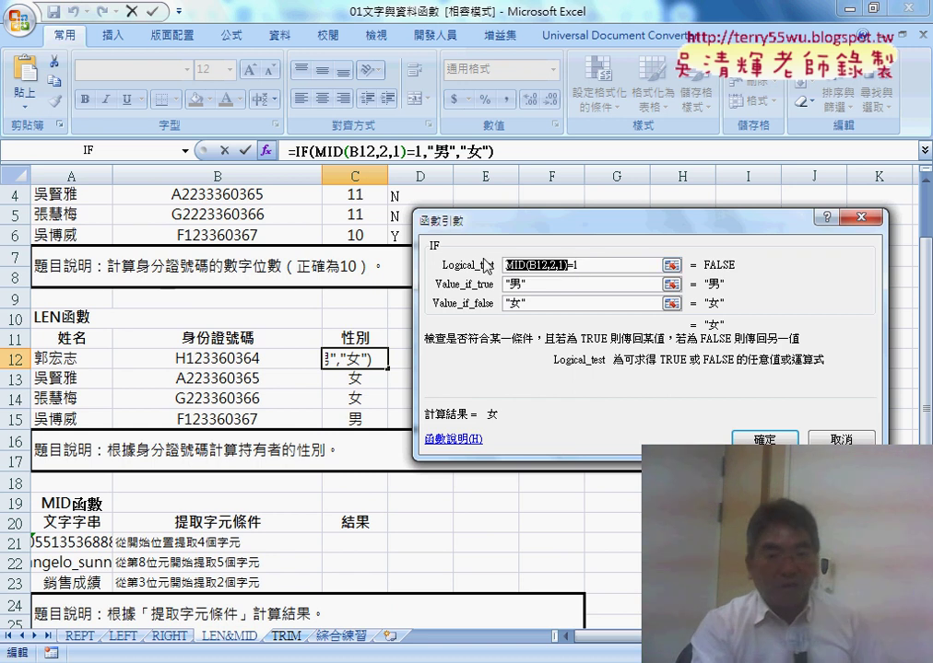
left_click(514, 265)
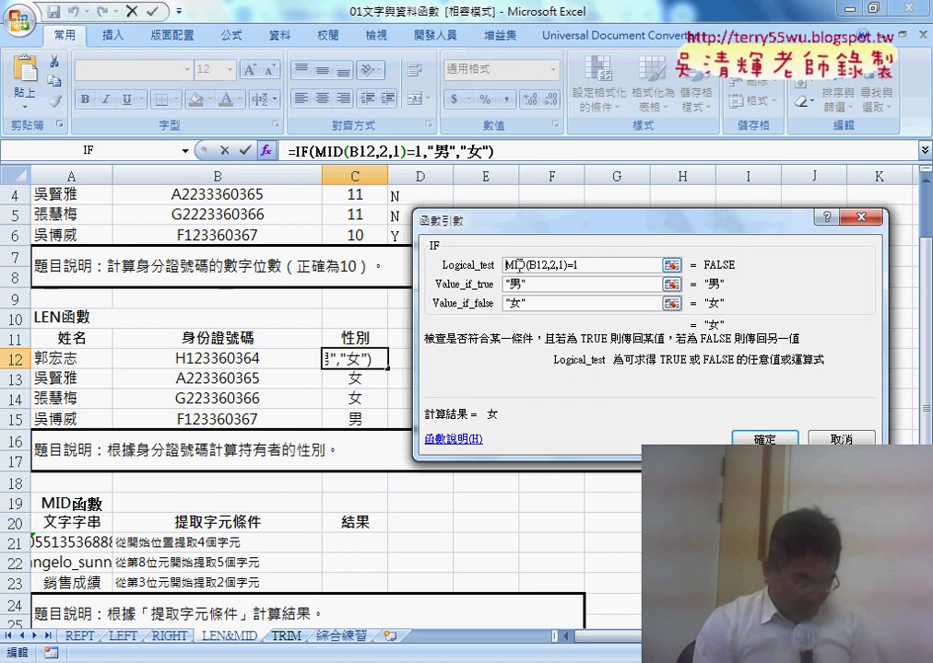
Step: Wrap MID(B12,2,1) in value( ) so Logical_test reads value(MID(B12,2,1))=1, returning 男
key("BackSpace")
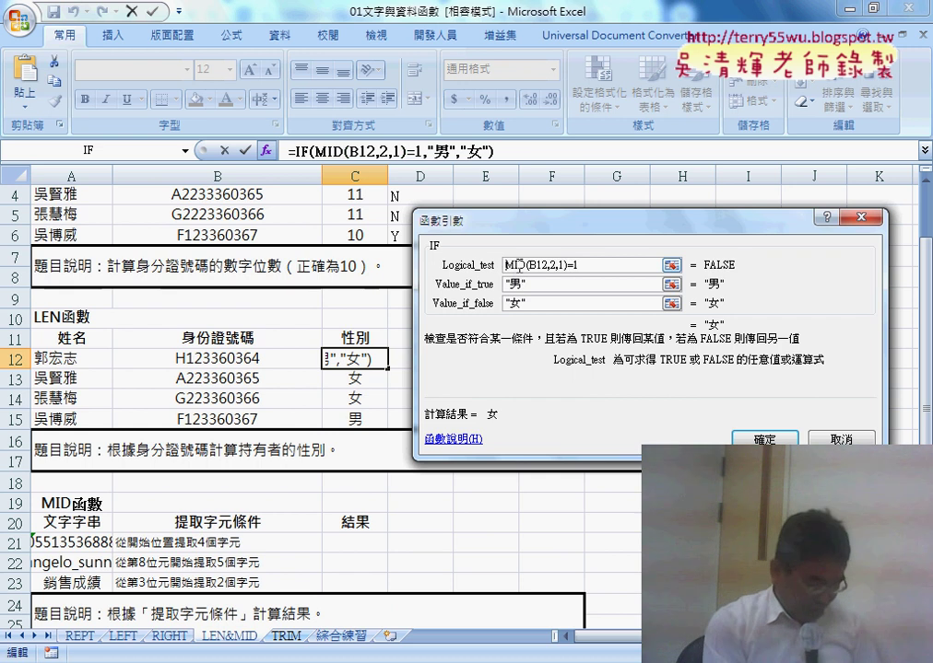
type("value")
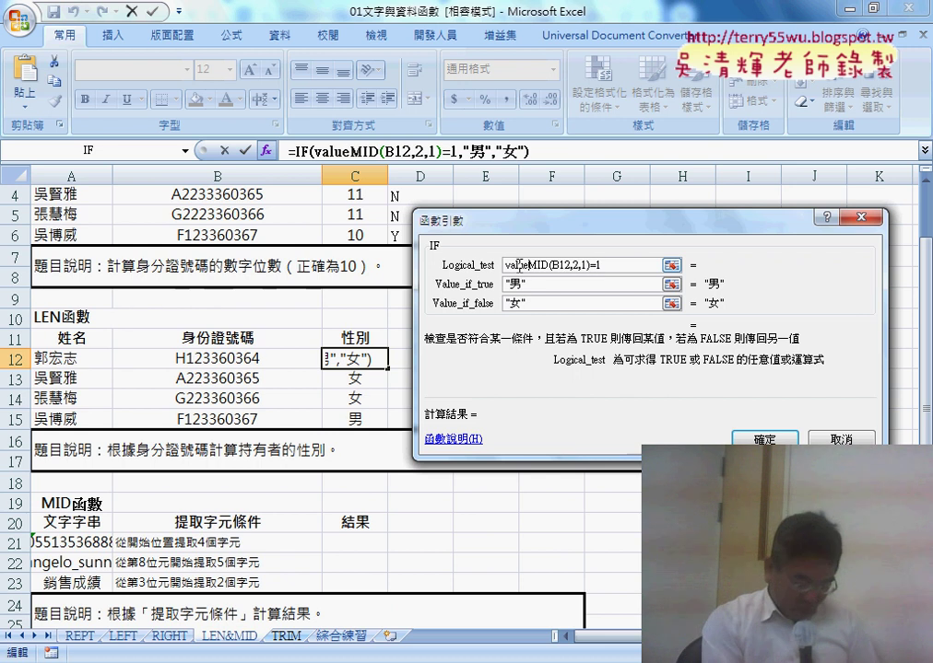
type("(")
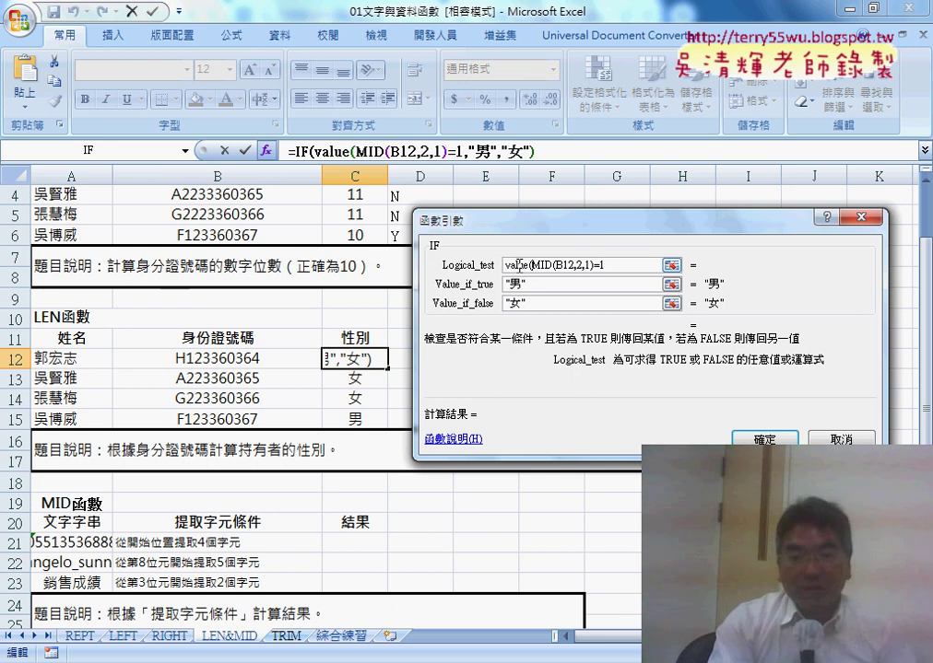
left_click(598, 266)
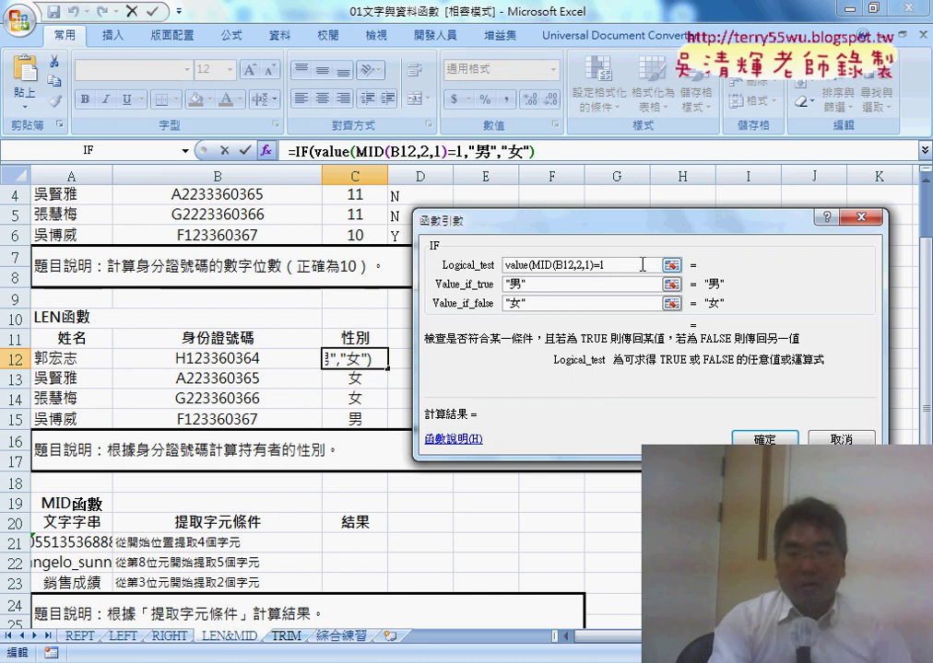
type(")")
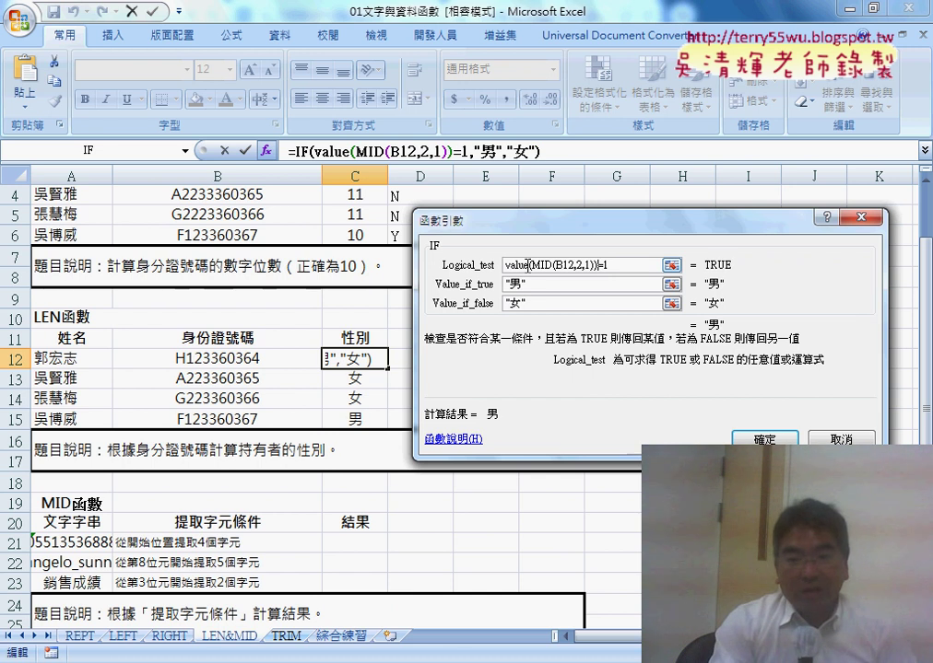
left_click_drag(531, 265, 595, 265)
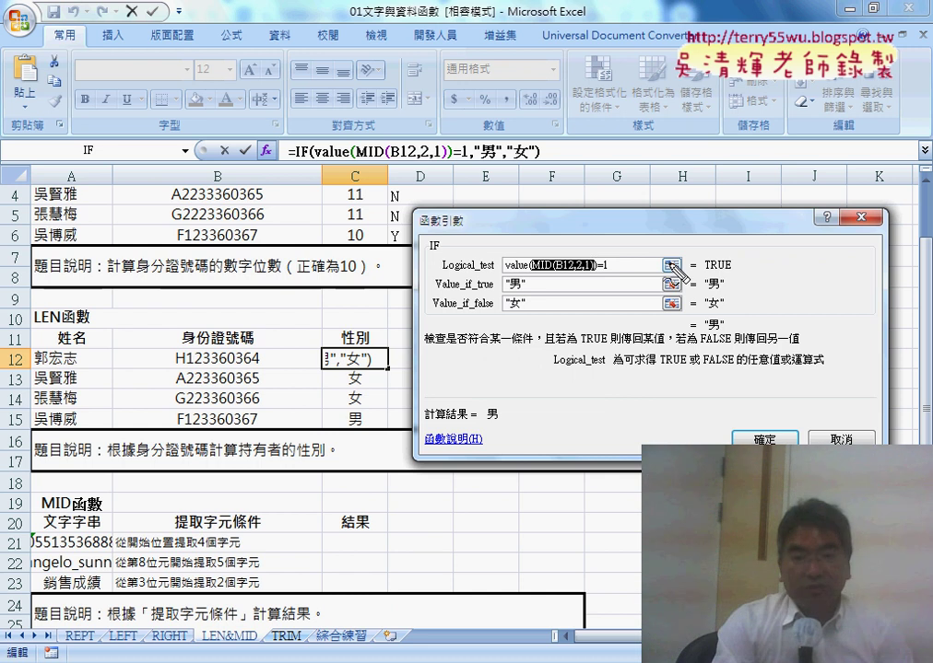
left_click_drag(505, 273, 529, 272)
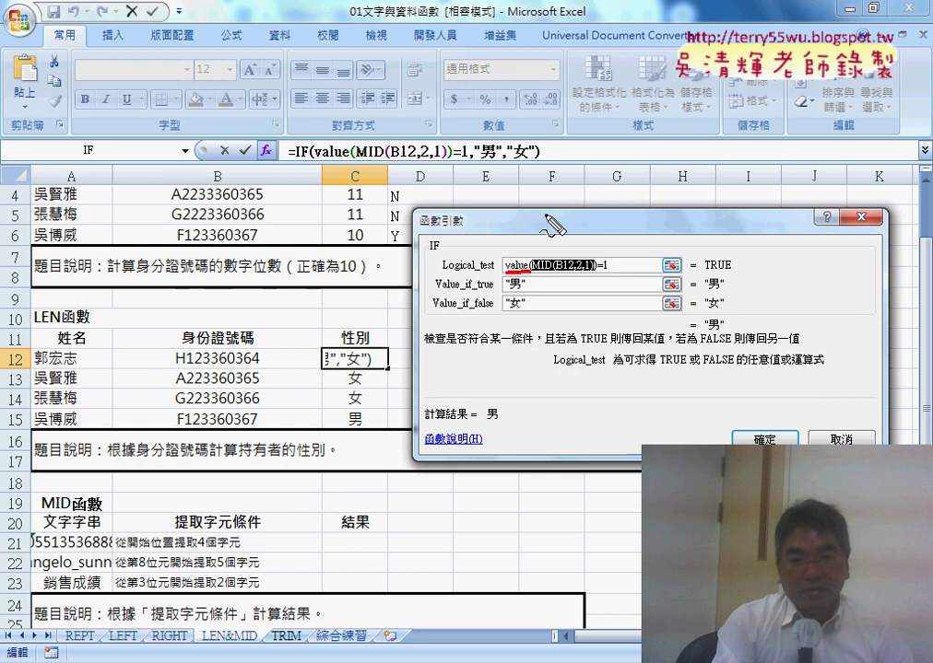
left_click_drag(544, 213, 564, 254)
left_click_drag(578, 212, 586, 227)
mouse_move(594, 231)
left_mouse_down()
mouse_move(635, 232)
mouse_move(664, 254)
left_mouse_up()
mouse_move(550, 206)
left_mouse_down()
mouse_move(553, 226)
mouse_move(590, 228)
left_mouse_up()
mouse_move(588, 183)
left_mouse_down()
mouse_move(601, 195)
mouse_move(588, 195)
left_mouse_up()
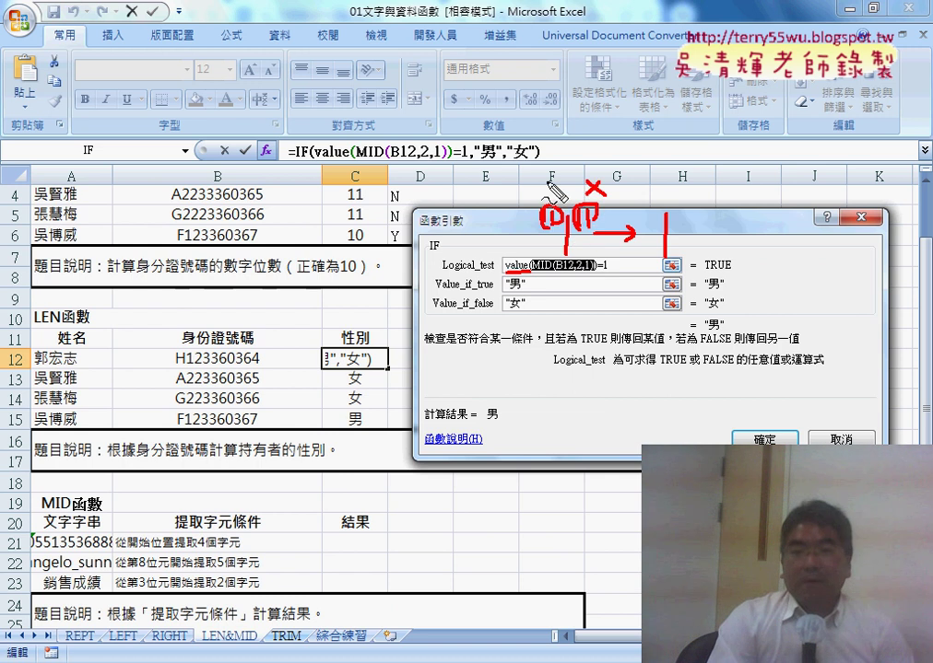
left_click_drag(533, 184, 548, 196)
left_click_drag(549, 183, 534, 196)
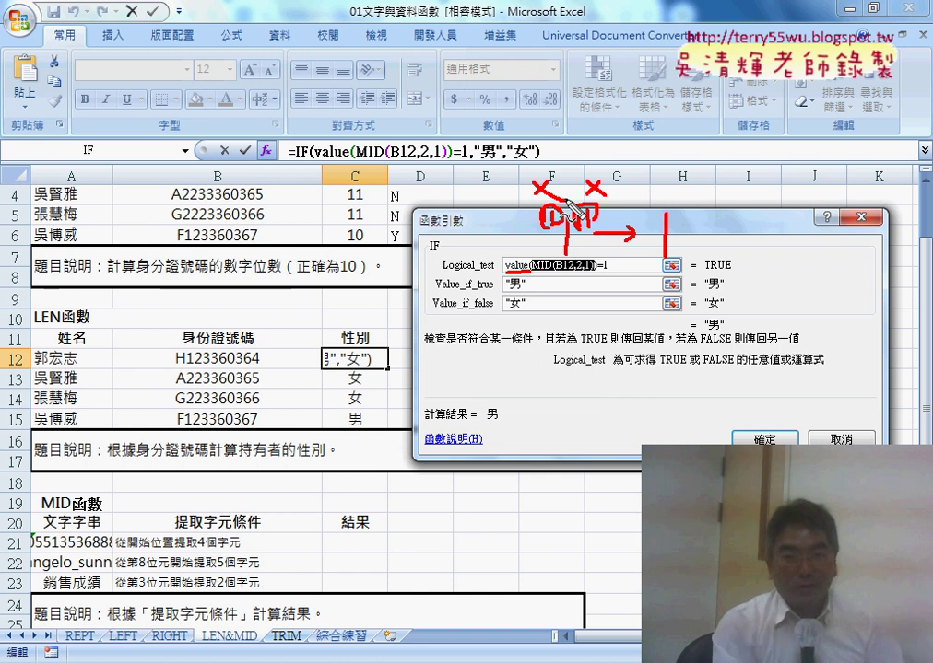
key("Escape")
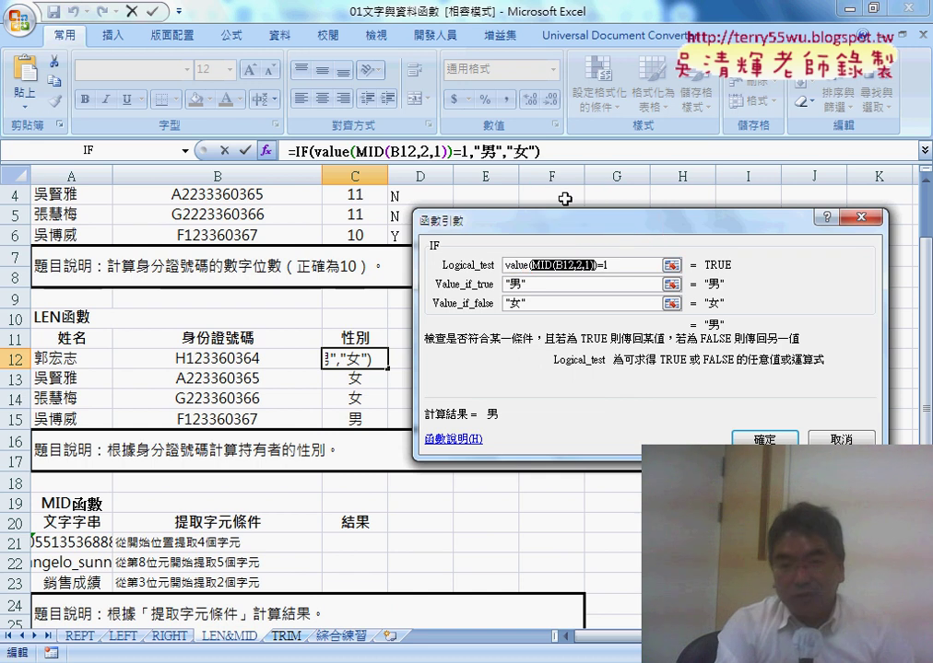
Step: Confirm C12's =IF(VALUE(MID(B12,2,1))=1,"男","女") and fill it down to C15
left_click(613, 265)
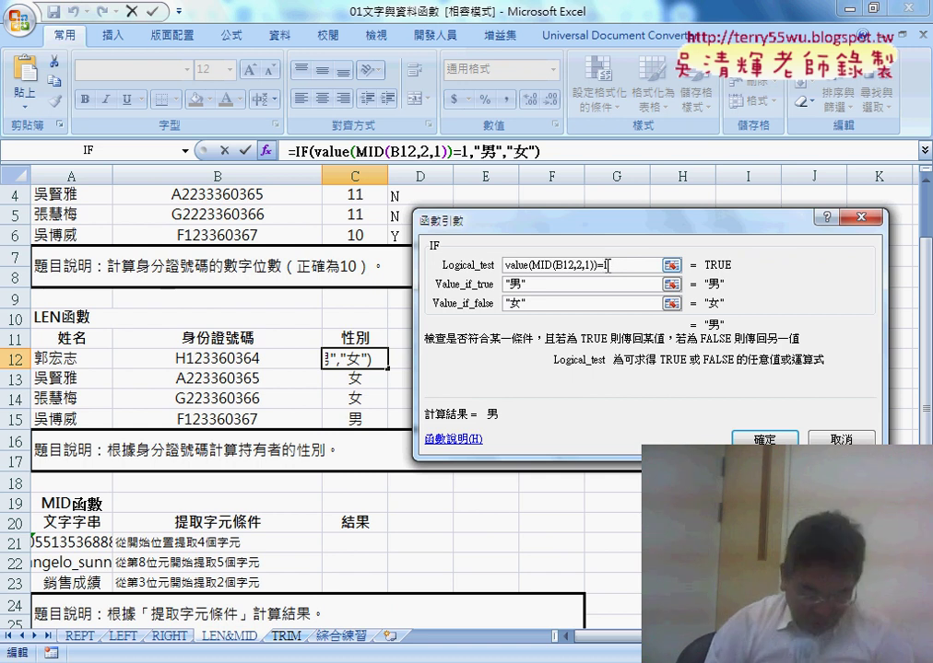
type("1")
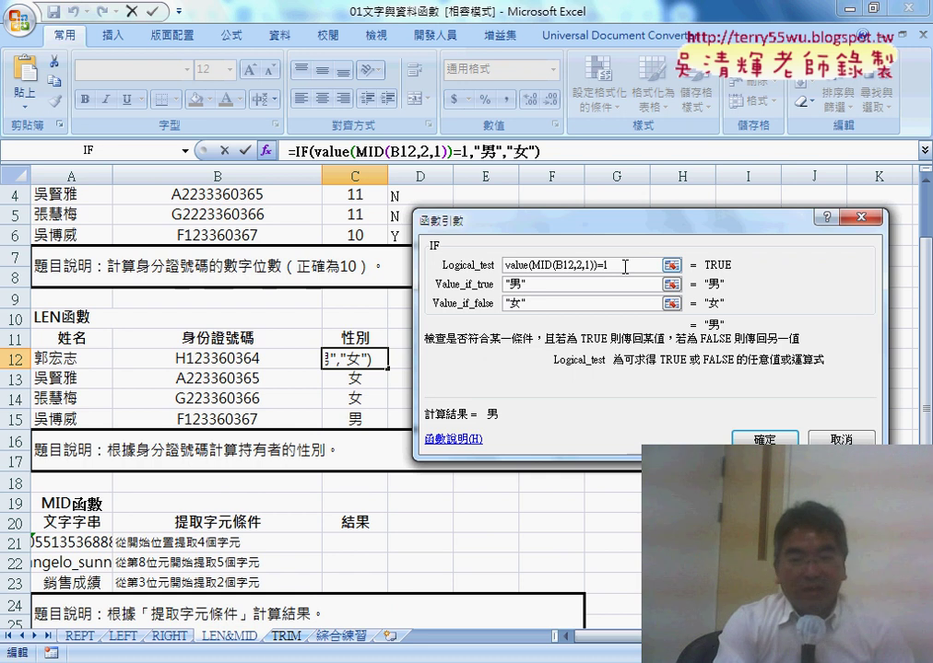
left_click(764, 439)
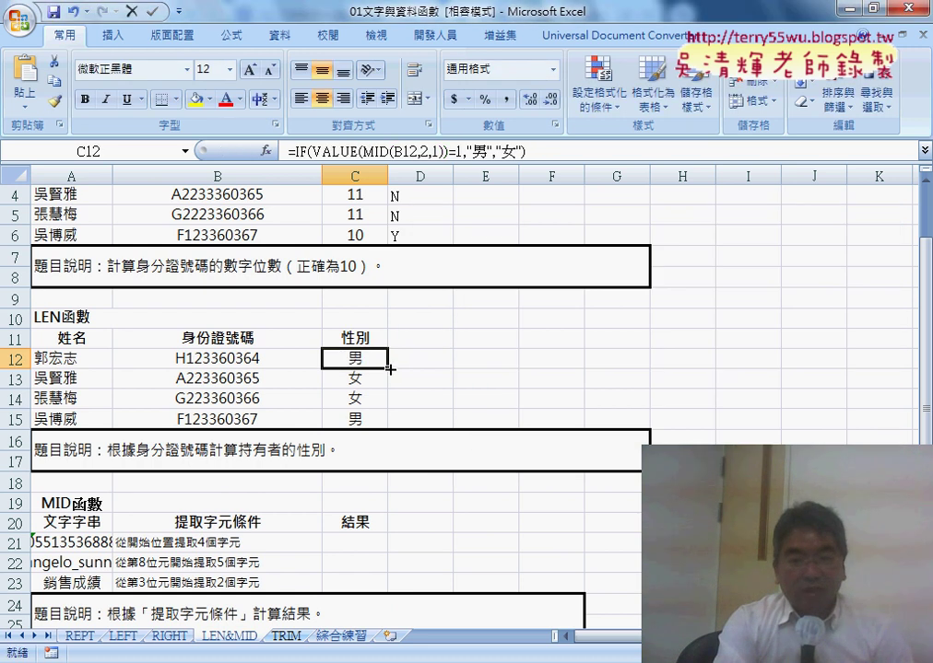
left_click_drag(391, 368, 392, 426)
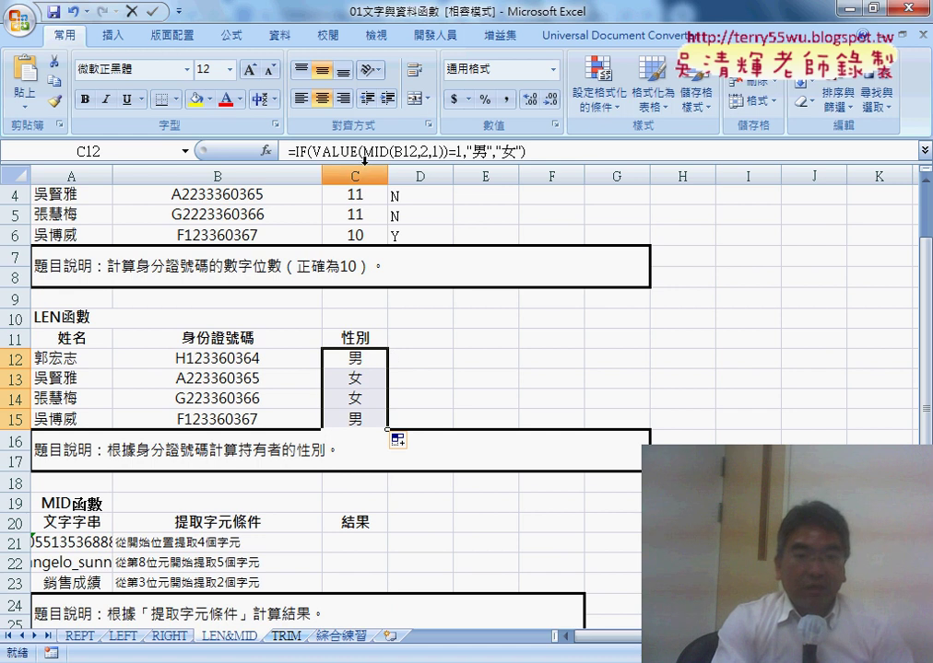
Step: Highlight the MID(B12,2,1) part of C12's formula in the formula bar
left_click_drag(362, 150, 426, 150)
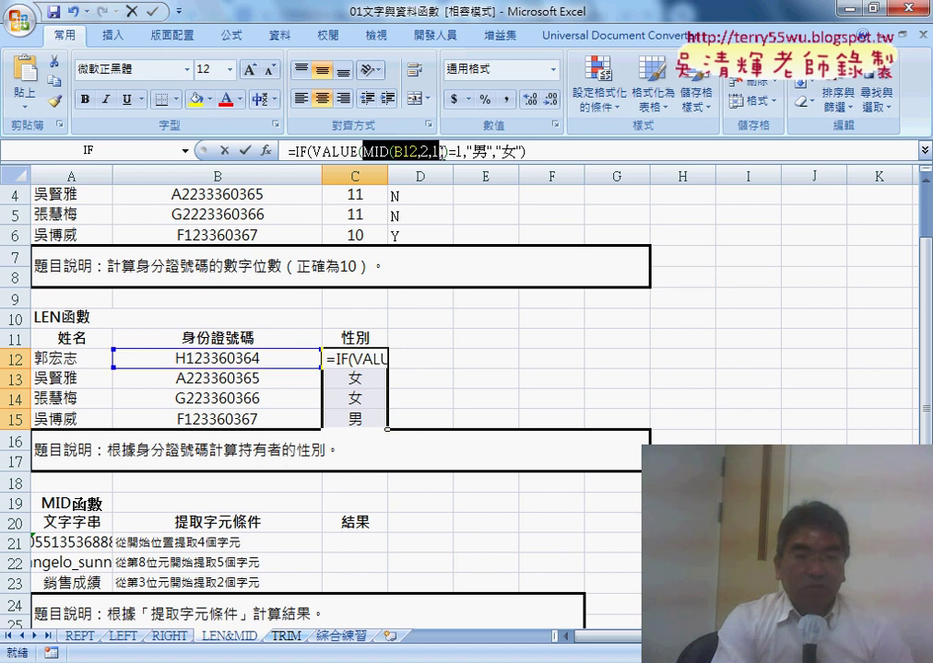